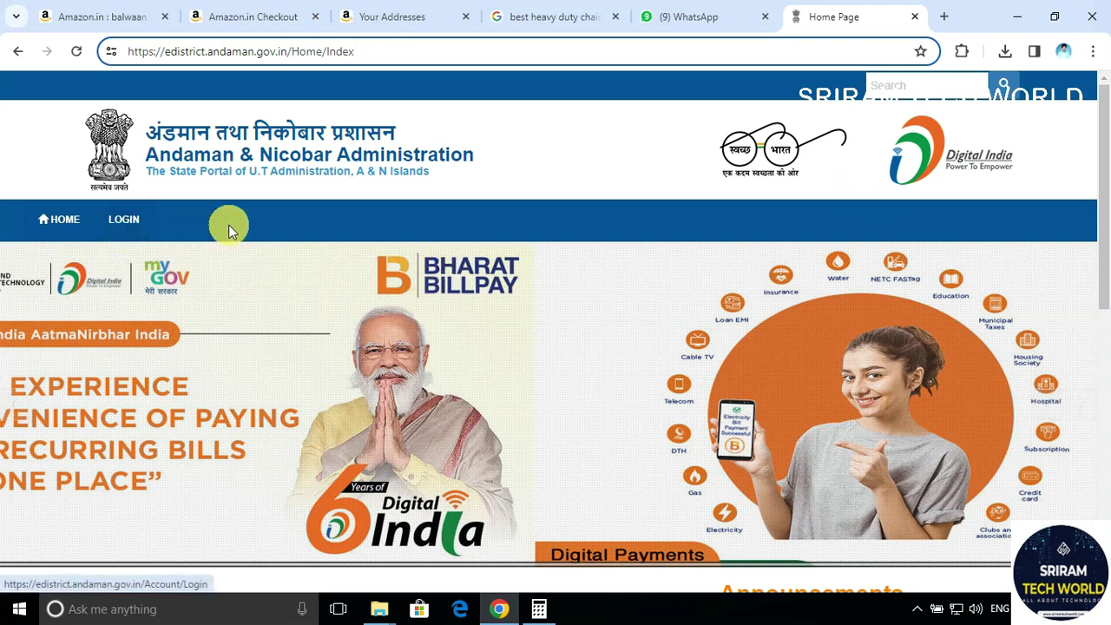
- Open the Login page and focus its user id, password and security code fields
{"action": "left_click", "coordinate": [127, 221]}
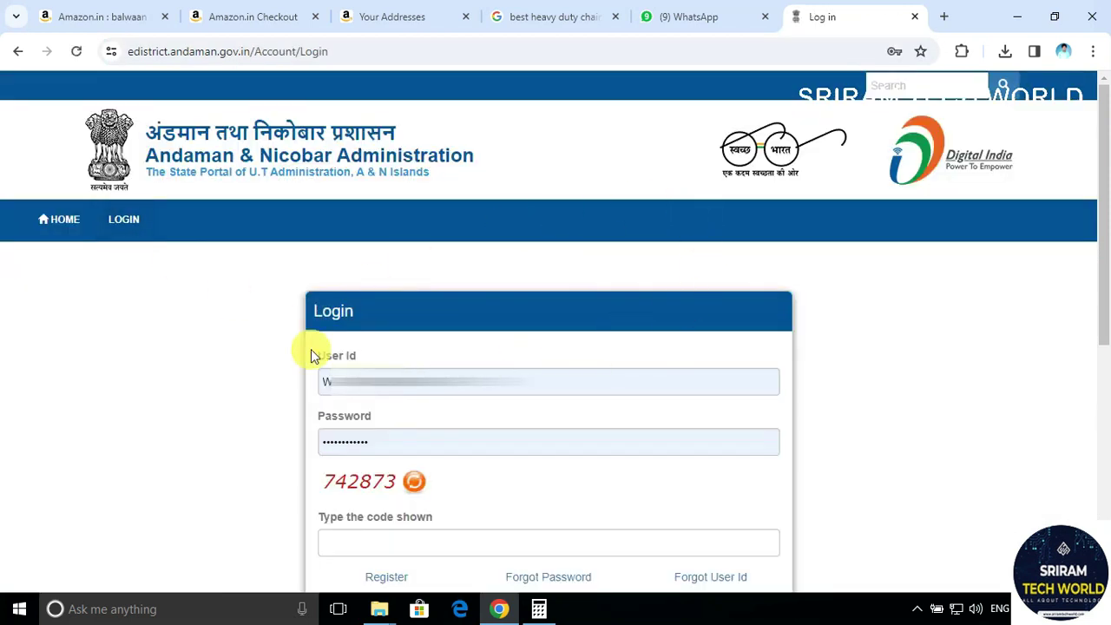
{"action": "left_click_drag", "start_coordinate": [1101, 198], "coordinate": [1101, 272]}
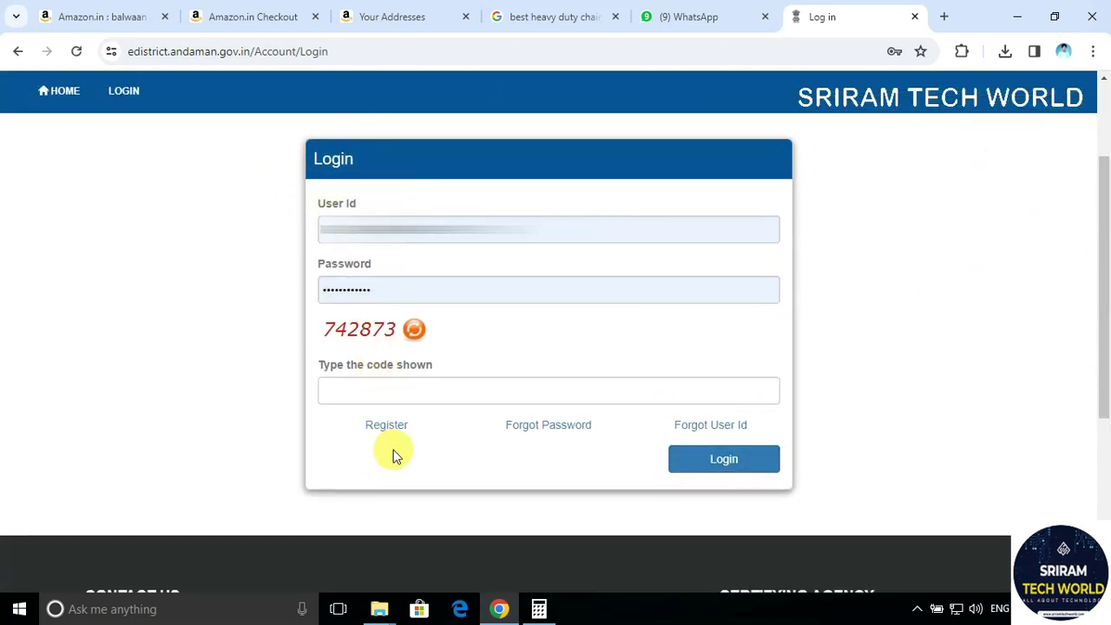
{"action": "left_click_drag", "start_coordinate": [360, 425], "coordinate": [413, 426]}
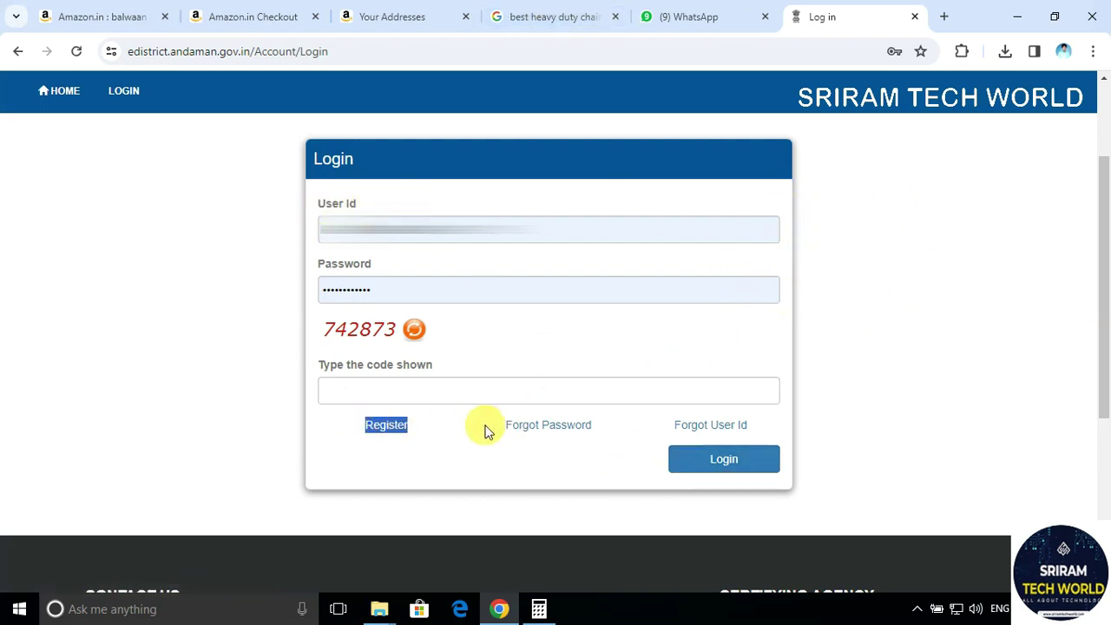
{"action": "left_click", "coordinate": [352, 230]}
{"action": "left_click", "coordinate": [347, 289]}
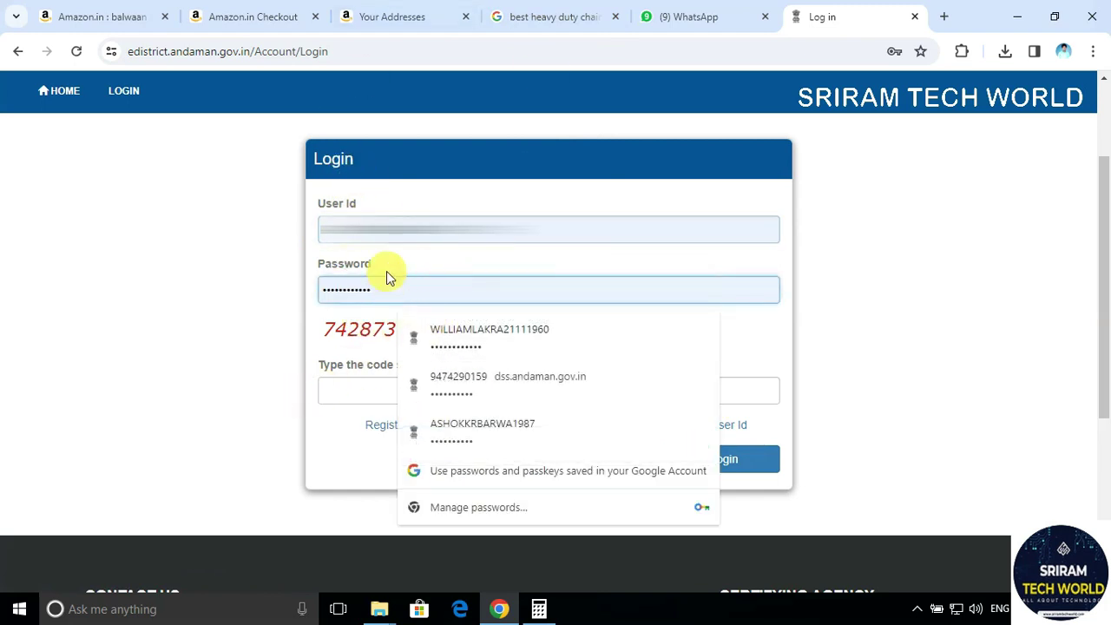
{"action": "left_click", "coordinate": [364, 396]}
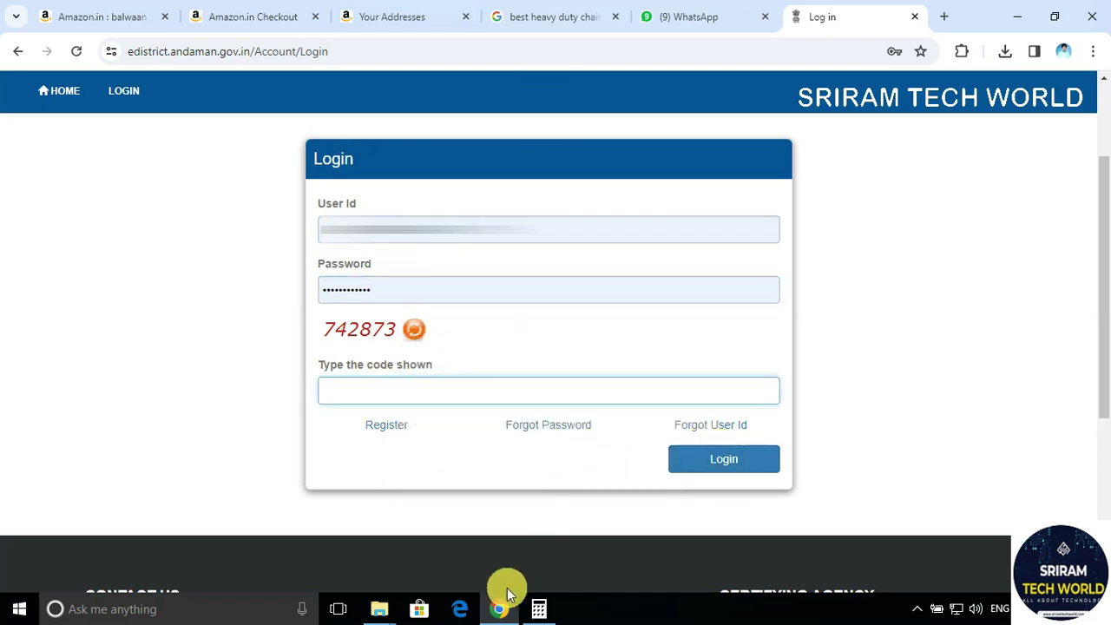
- Open the Register form and step through its name, email, mobile, user id and password fields
{"action": "left_click", "coordinate": [385, 427]}
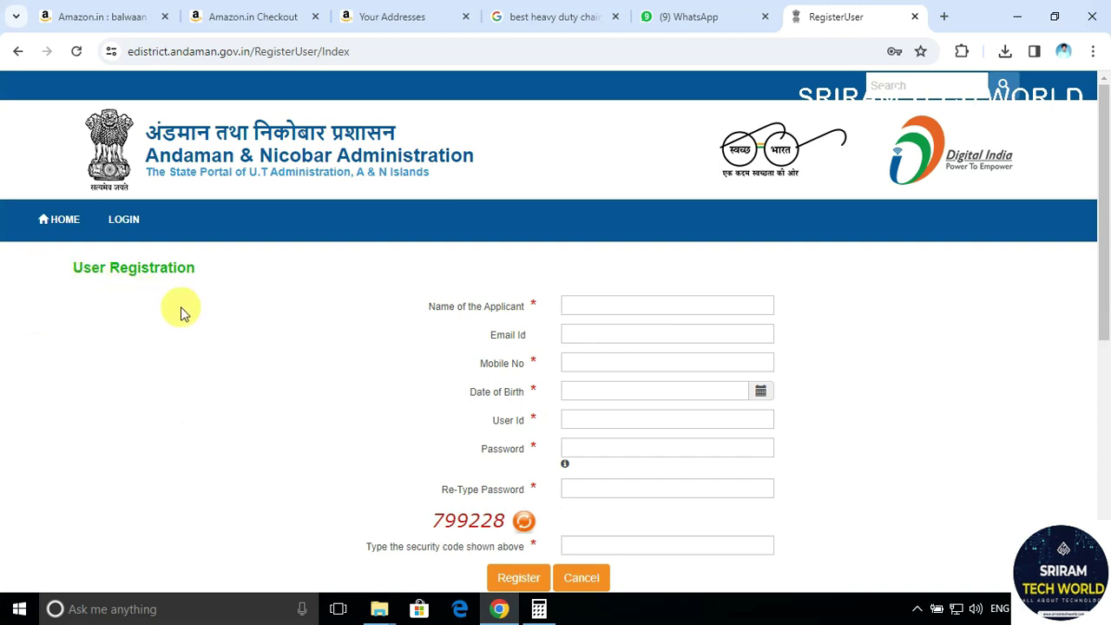
{"action": "left_click_drag", "start_coordinate": [1103, 216], "coordinate": [1103, 271]}
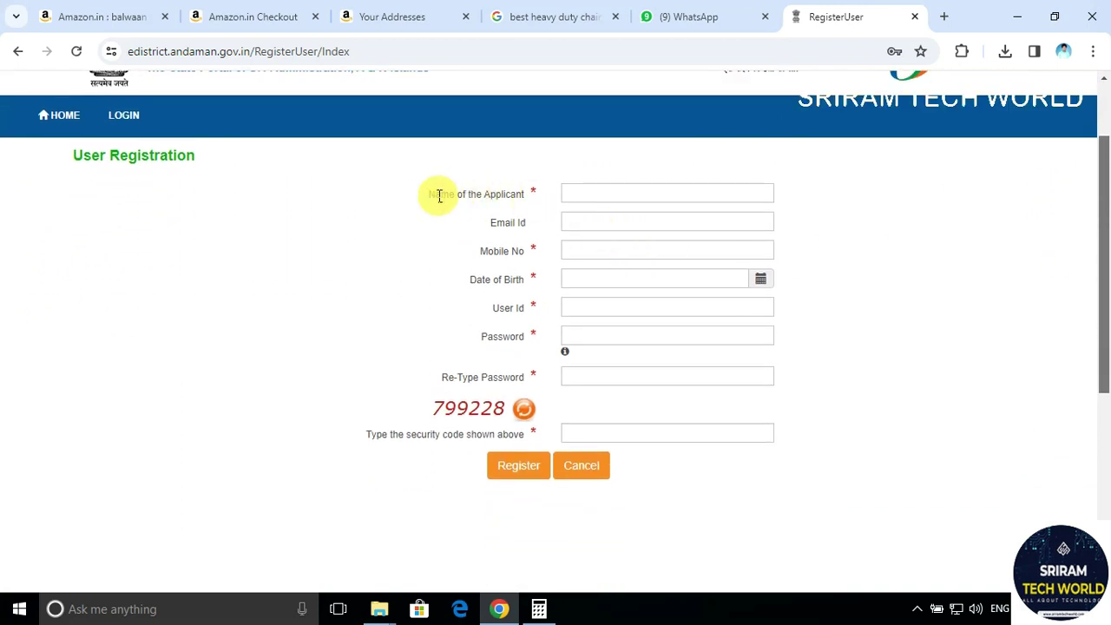
{"action": "left_click", "coordinate": [565, 194]}
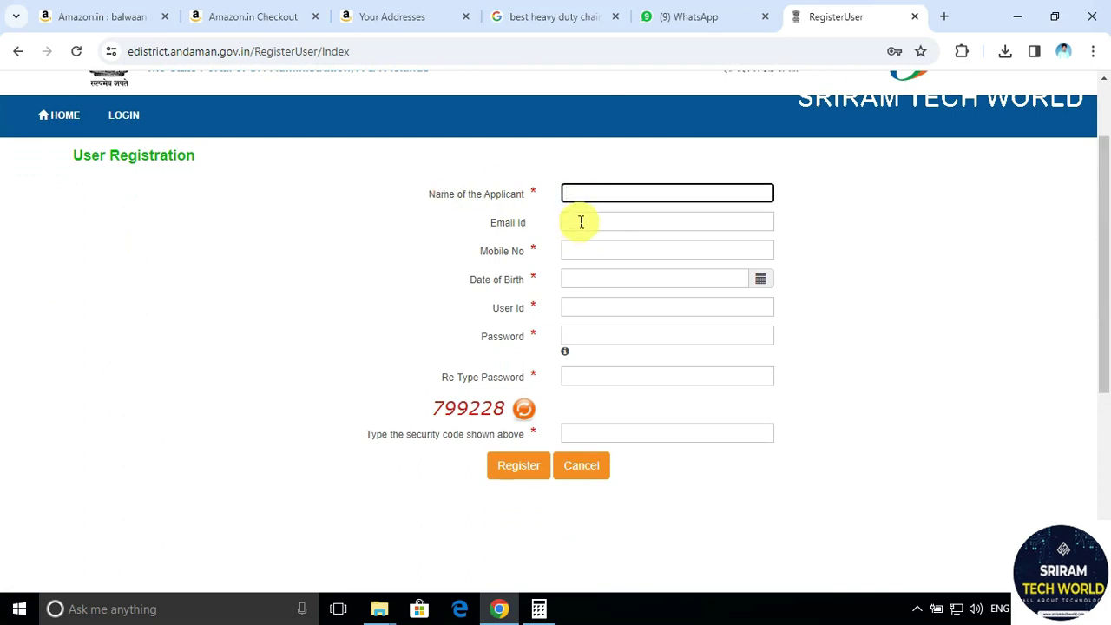
{"action": "left_click", "coordinate": [579, 222]}
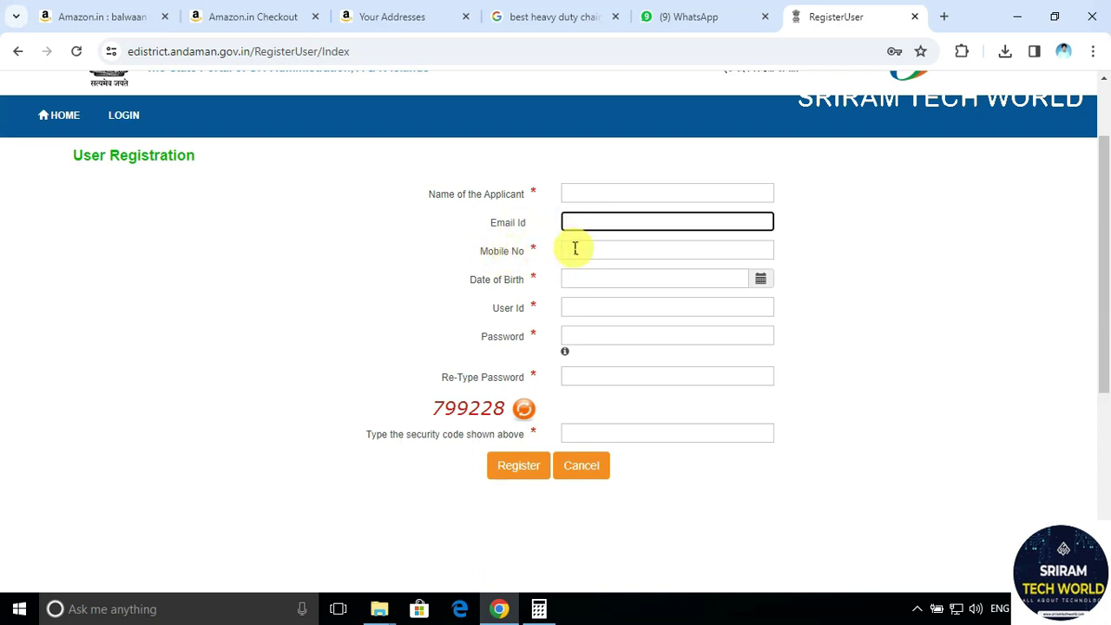
{"action": "left_click", "coordinate": [585, 252]}
{"action": "left_click", "coordinate": [585, 250]}
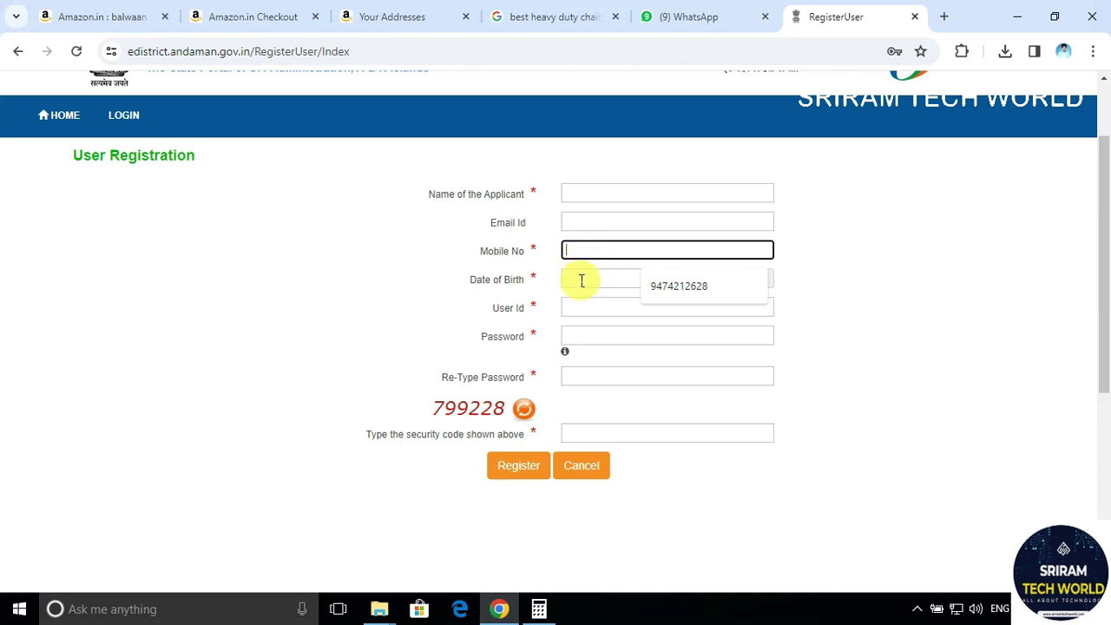
{"action": "left_click", "coordinate": [497, 290]}
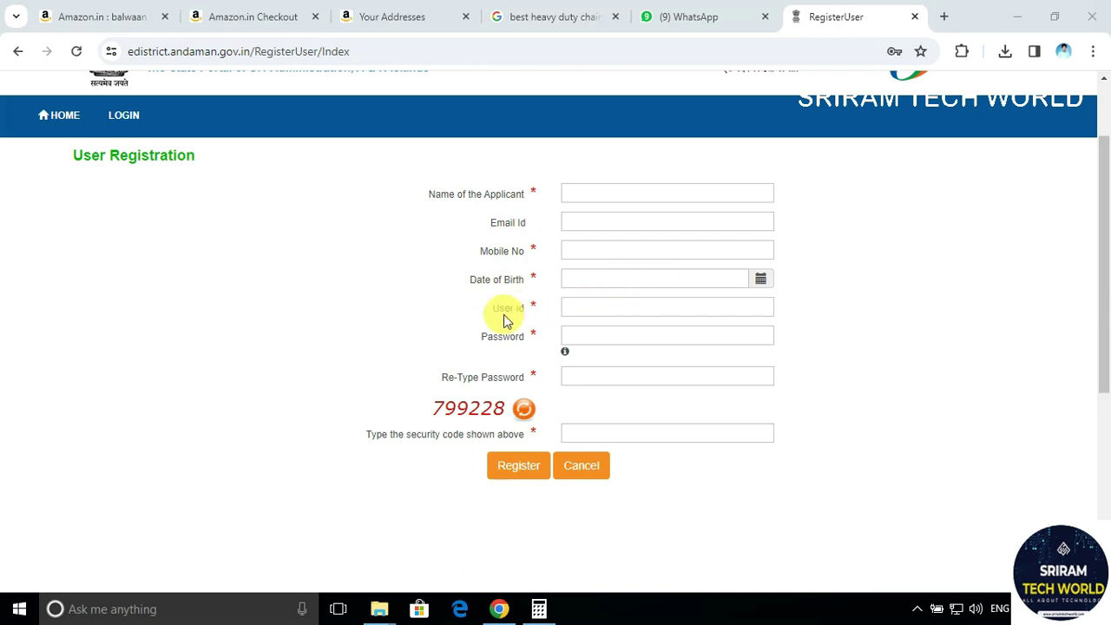
{"action": "left_click", "coordinate": [590, 310]}
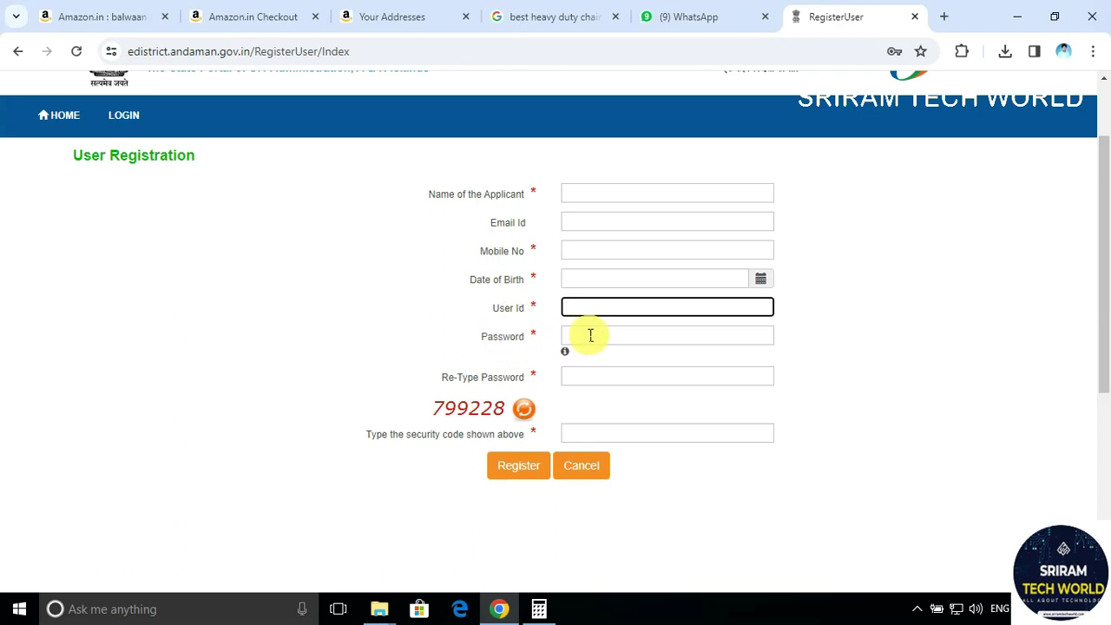
{"action": "left_click", "coordinate": [594, 338]}
{"action": "left_click", "coordinate": [597, 378]}
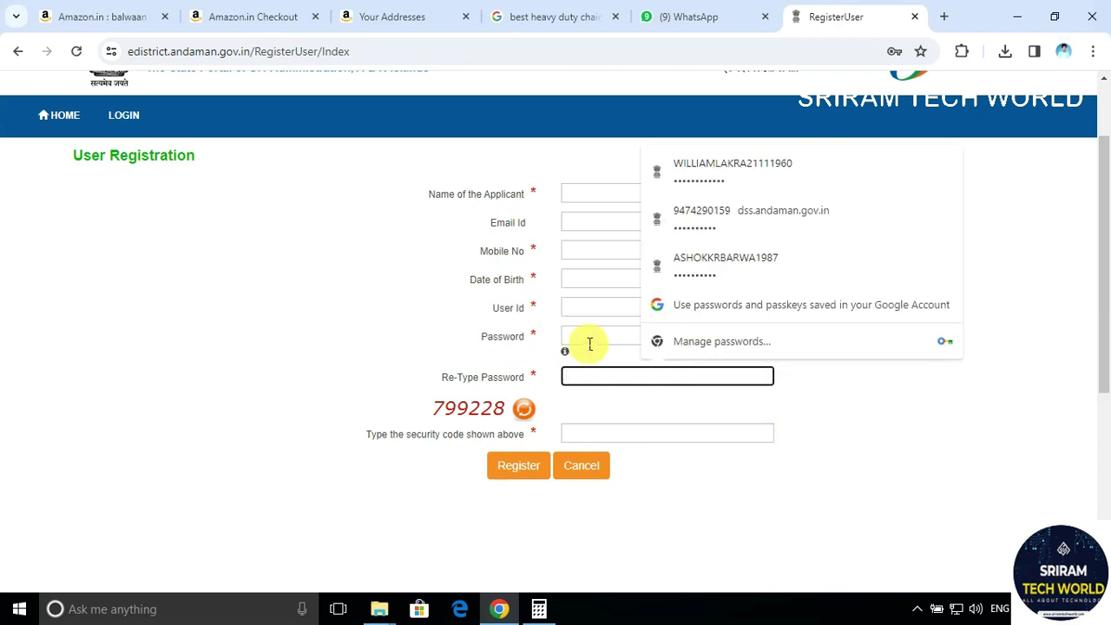
{"action": "left_click", "coordinate": [588, 338]}
{"action": "left_click", "coordinate": [594, 348]}
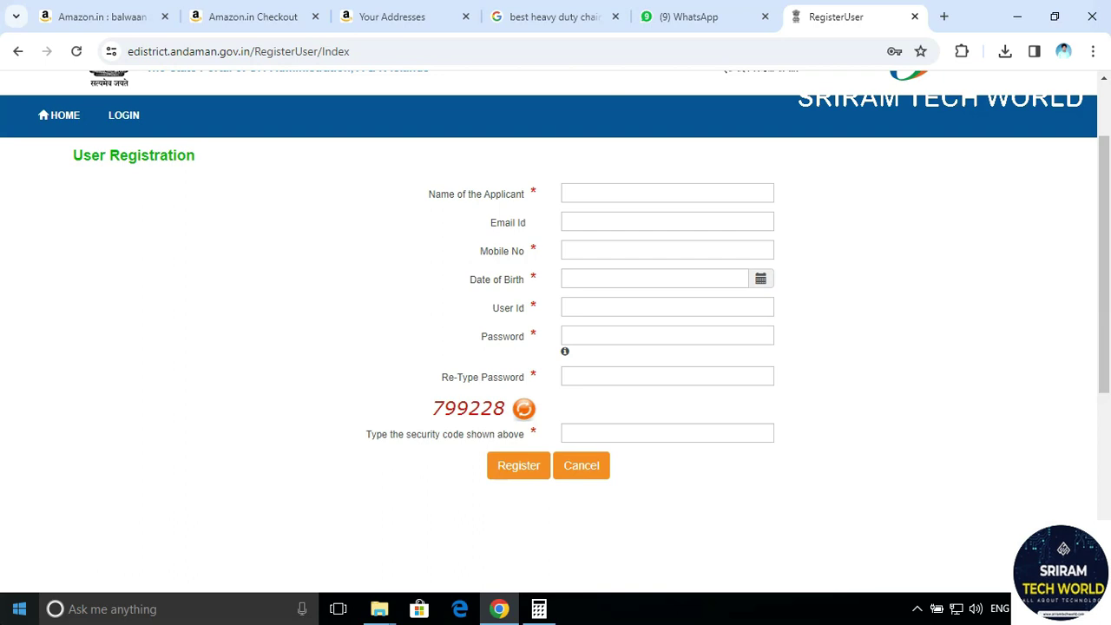
{"action": "left_click", "coordinate": [610, 341]}
{"action": "left_click", "coordinate": [597, 379]}
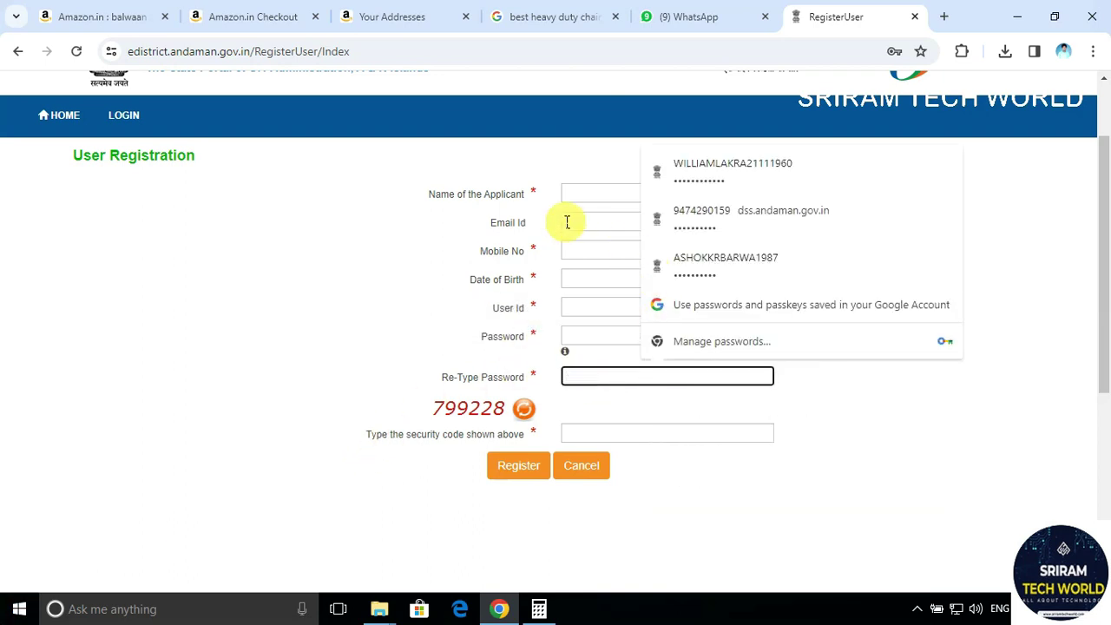
{"action": "left_click", "coordinate": [579, 196]}
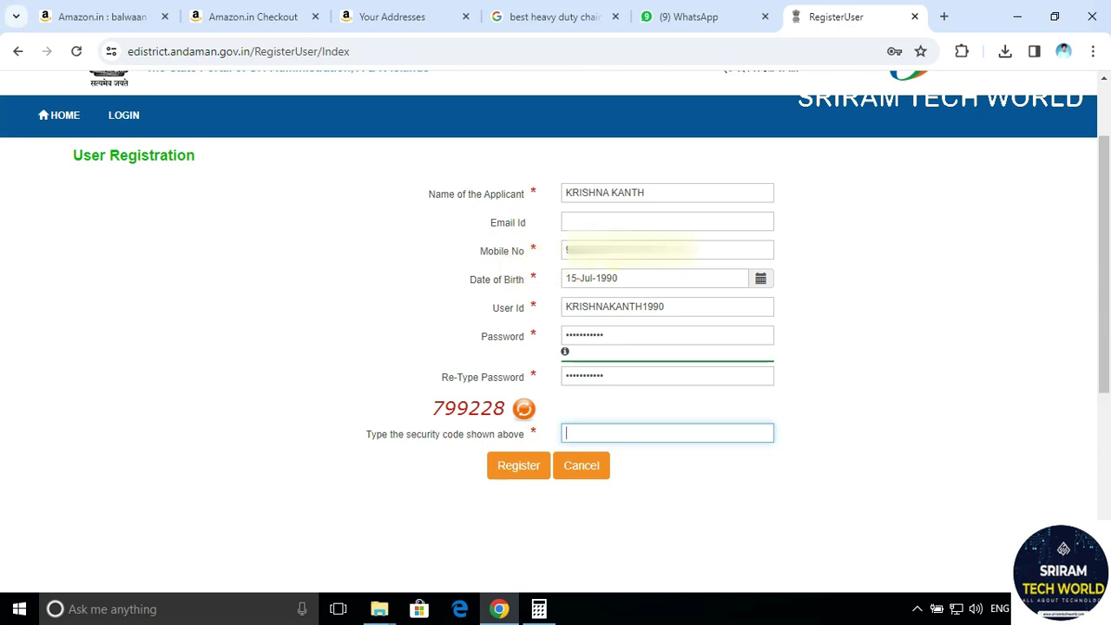
{"action": "left_click", "coordinate": [570, 305]}
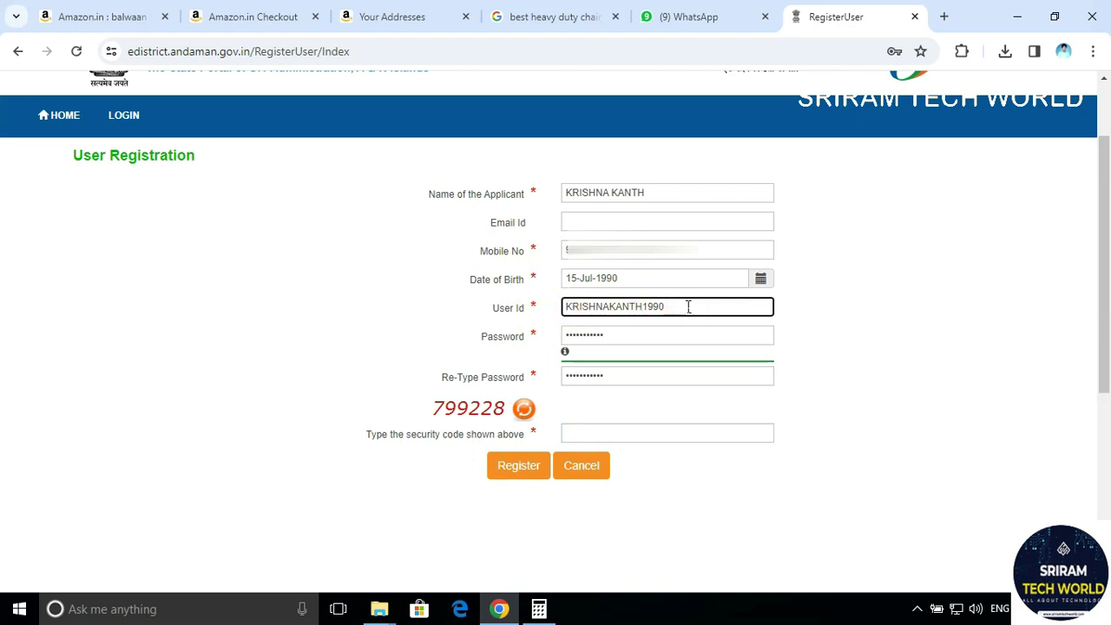
{"action": "left_click_drag", "start_coordinate": [644, 305], "coordinate": [666, 306]}
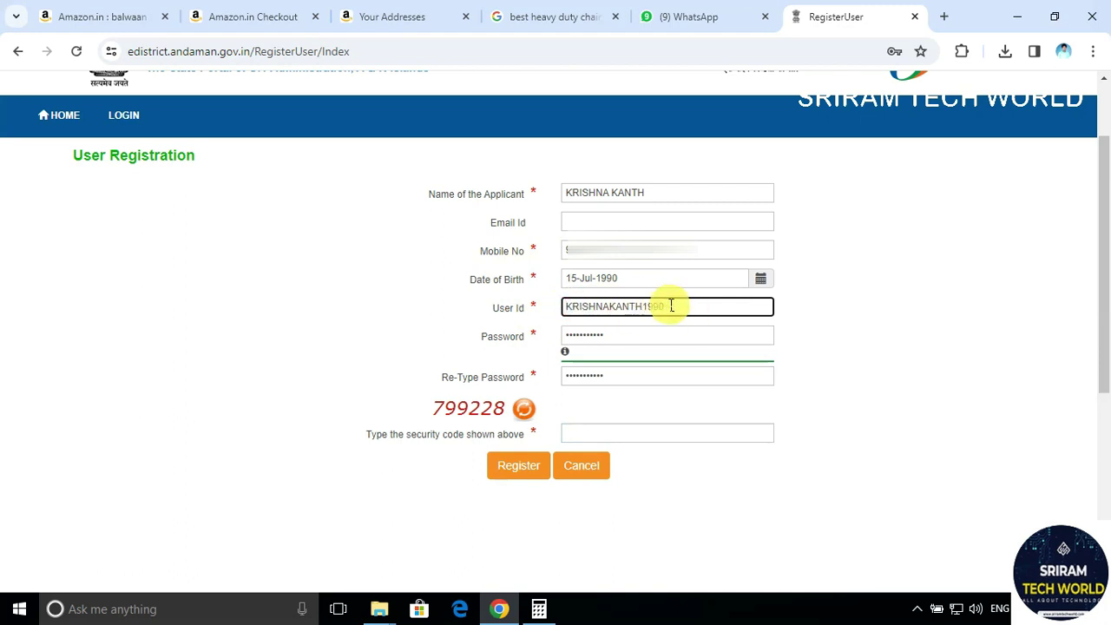
{"action": "left_click_drag", "start_coordinate": [565, 305], "coordinate": [671, 306]}
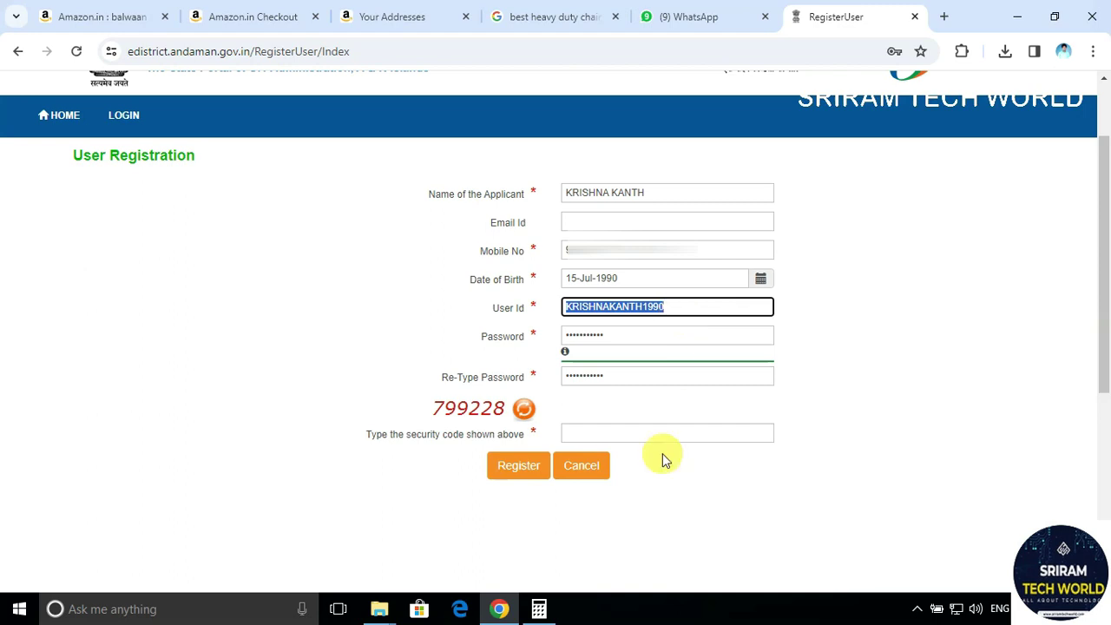
{"action": "left_click", "coordinate": [651, 305]}
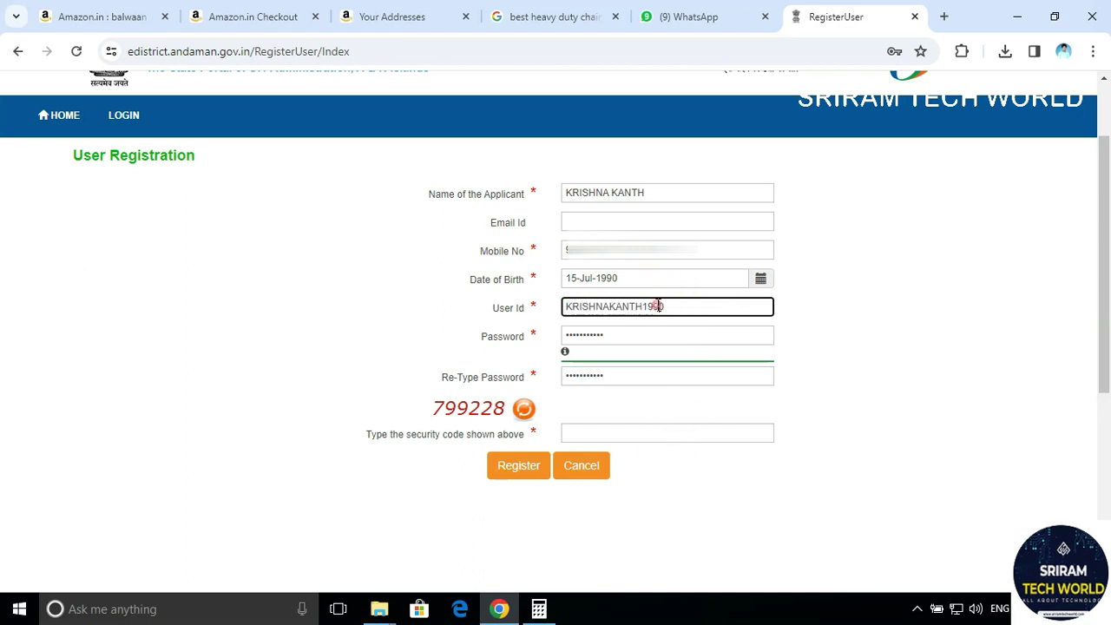
{"action": "left_click", "coordinate": [674, 305]}
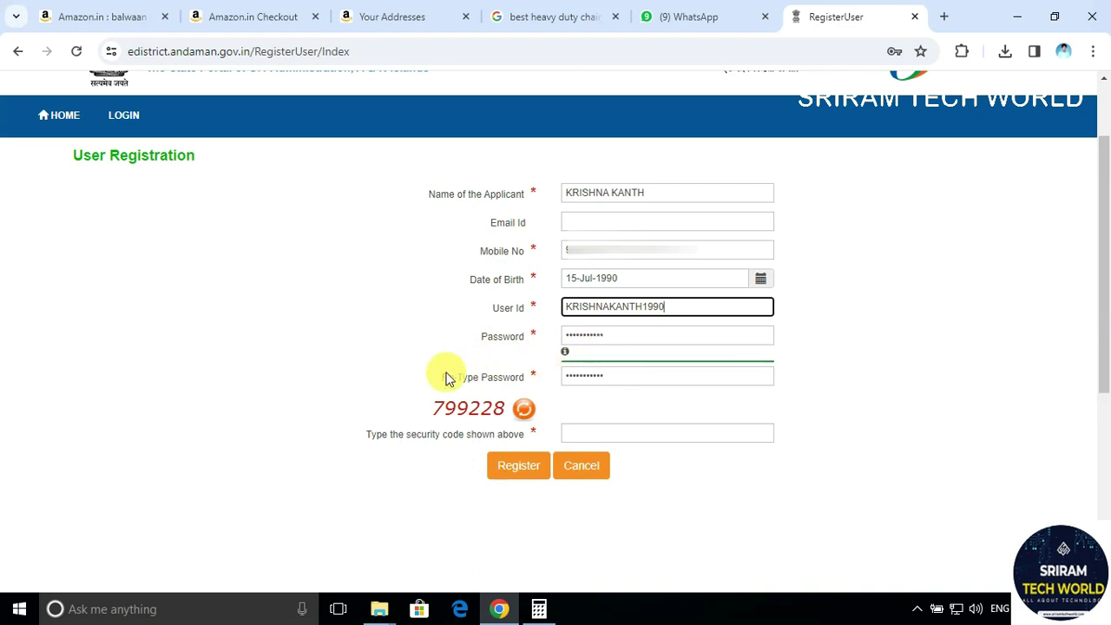
- Record the chosen account password in a Notepad note, then minimize Notepad
{"action": "left_click", "coordinate": [19, 607]}
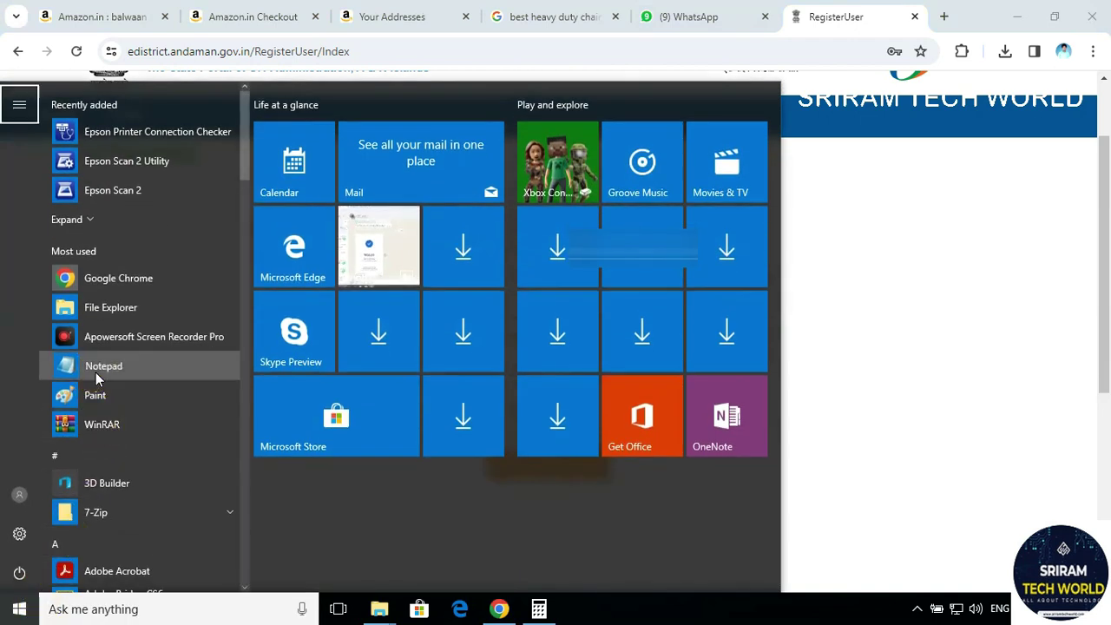
{"action": "left_click", "coordinate": [96, 371]}
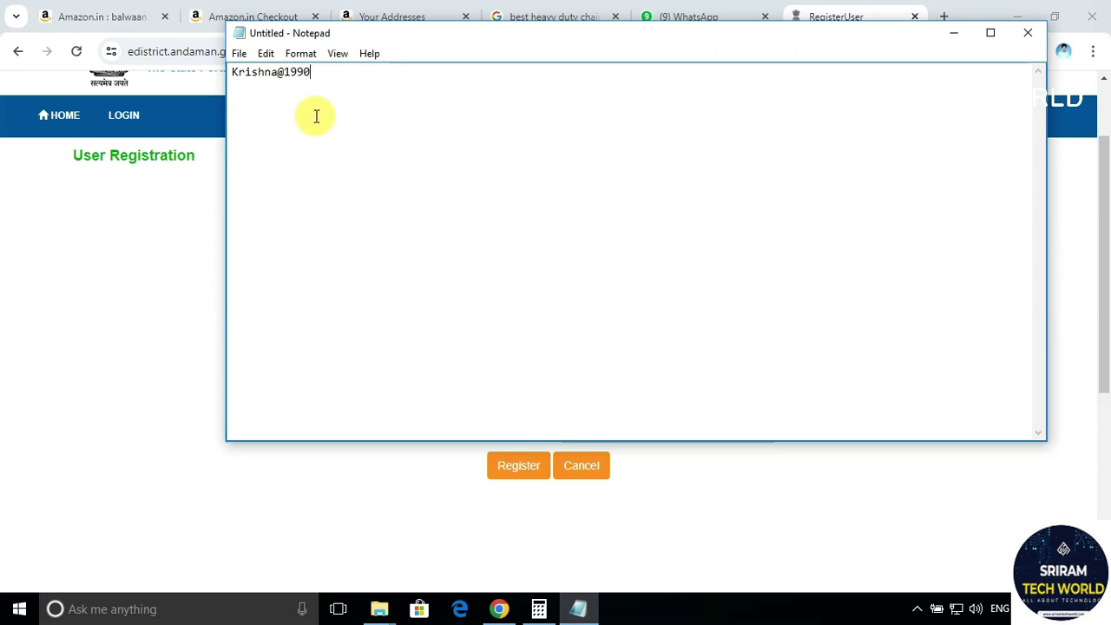
{"action": "left_click_drag", "start_coordinate": [279, 74], "coordinate": [300, 74]}
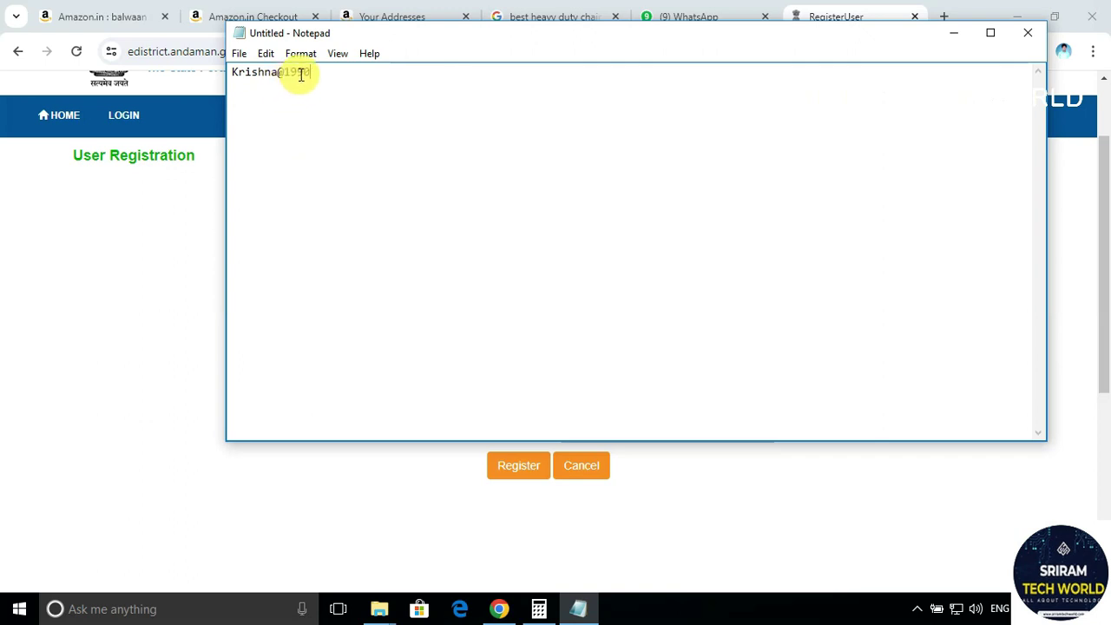
{"action": "left_click_drag", "start_coordinate": [309, 75], "coordinate": [228, 76]}
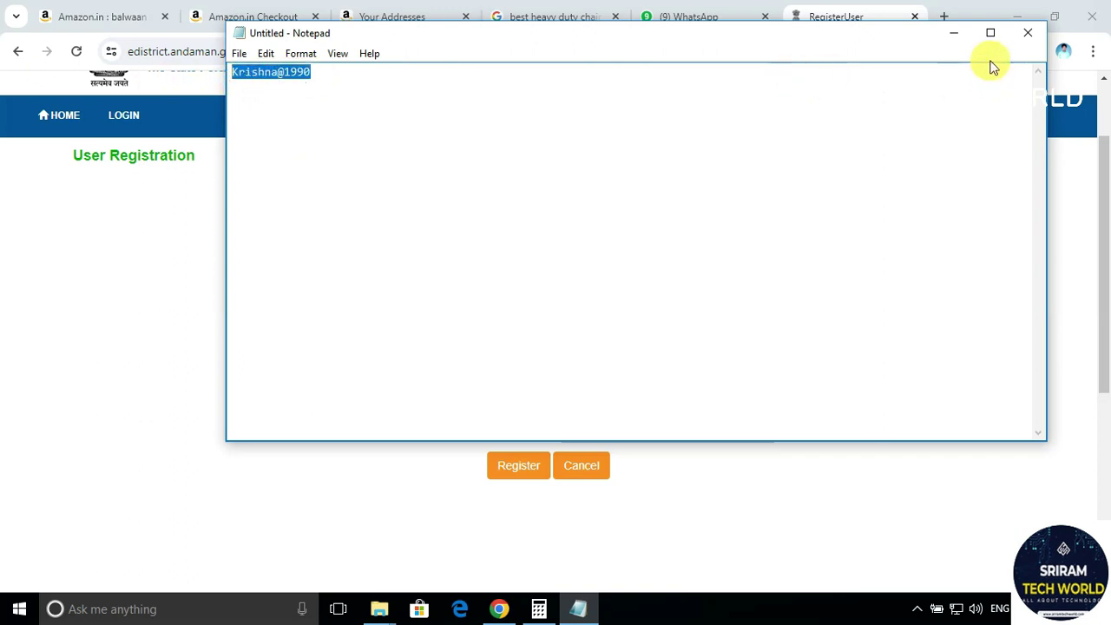
{"action": "left_click", "coordinate": [953, 33]}
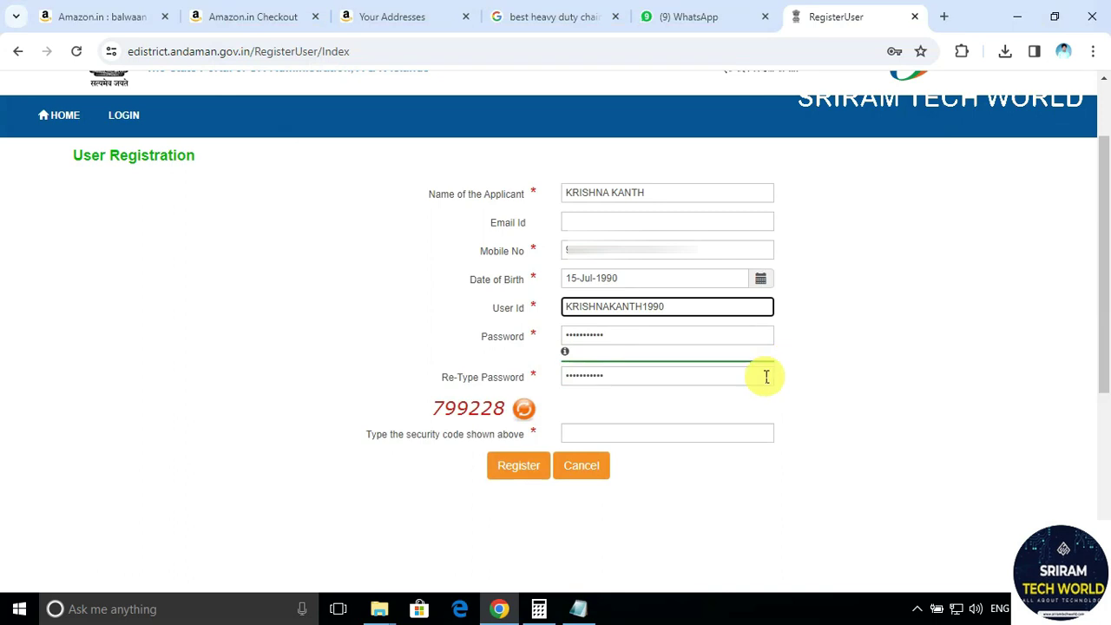
- Enter the security code and submit the registration form
{"action": "left_click", "coordinate": [640, 432]}
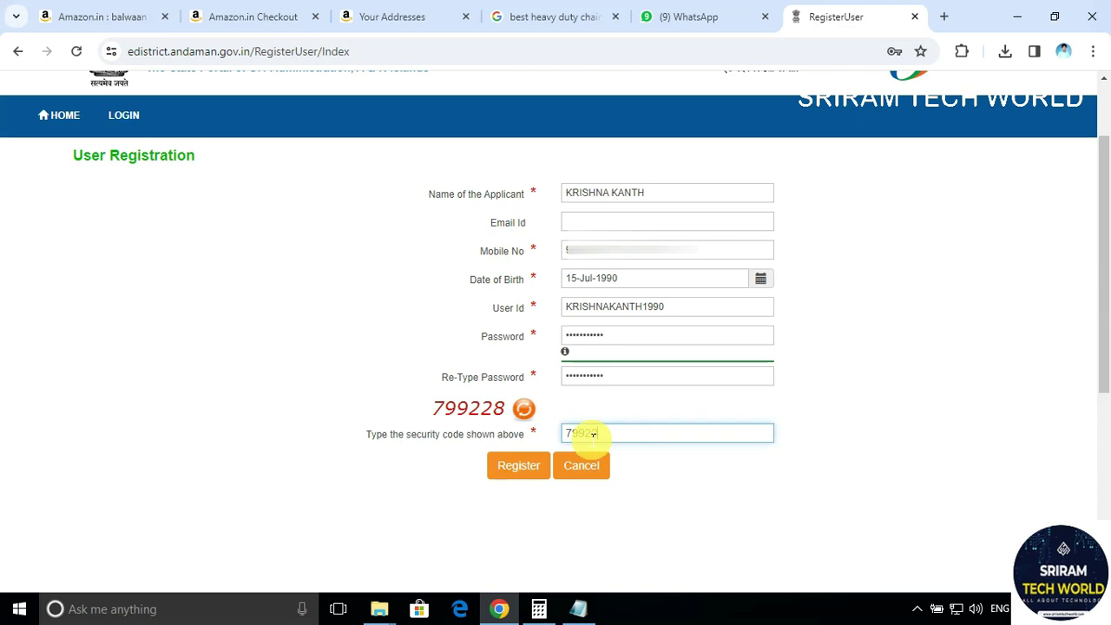
{"action": "left_click", "coordinate": [519, 466]}
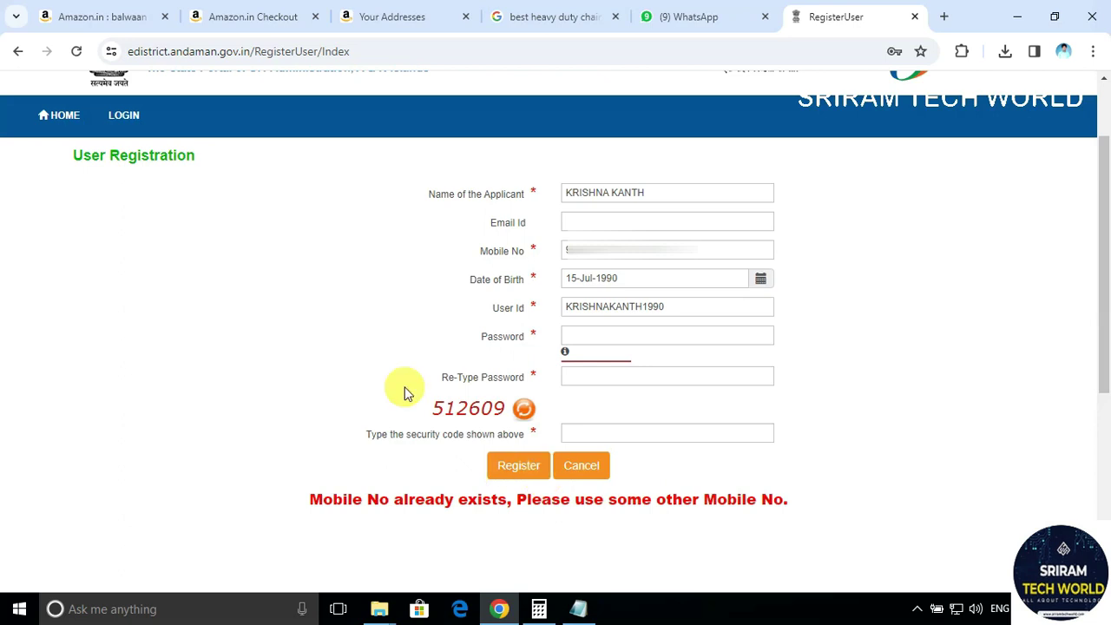
{"action": "left_click", "coordinate": [632, 252]}
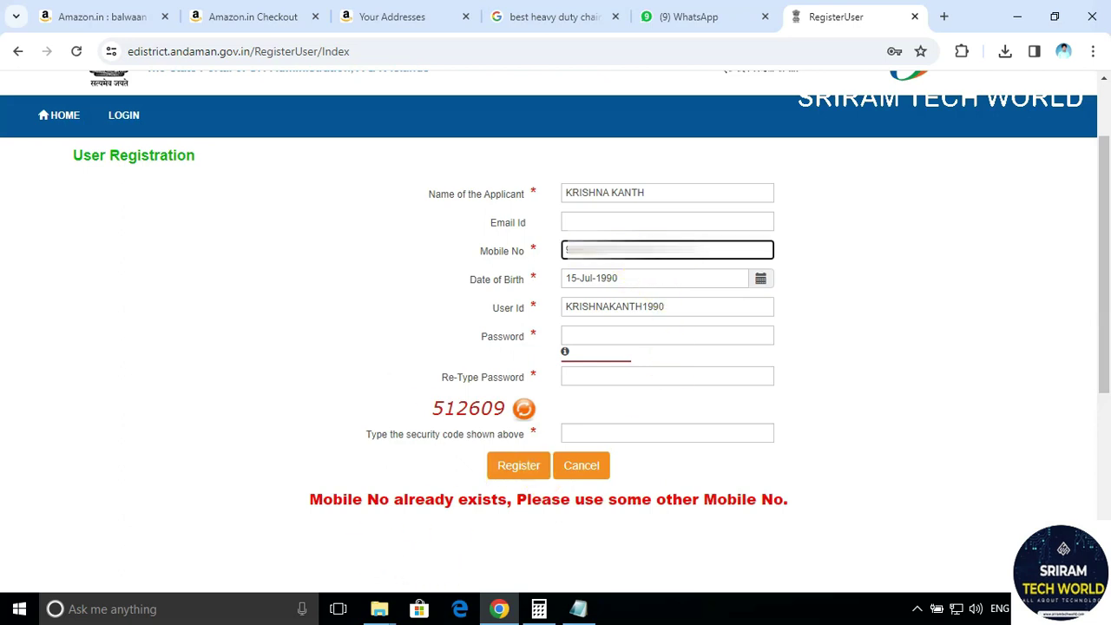
- After the 'Mobile No already exists' error, select the mobile number and type a new one
{"action": "left_click_drag", "start_coordinate": [310, 500], "coordinate": [526, 503]}
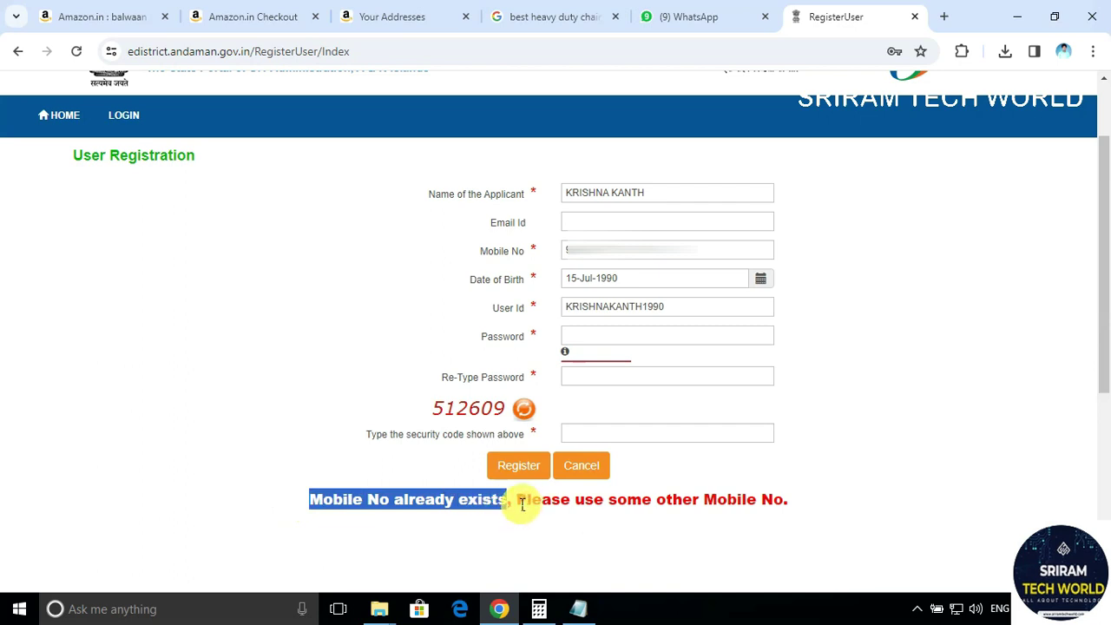
{"action": "double_click", "coordinate": [531, 502]}
{"action": "left_click", "coordinate": [685, 514]}
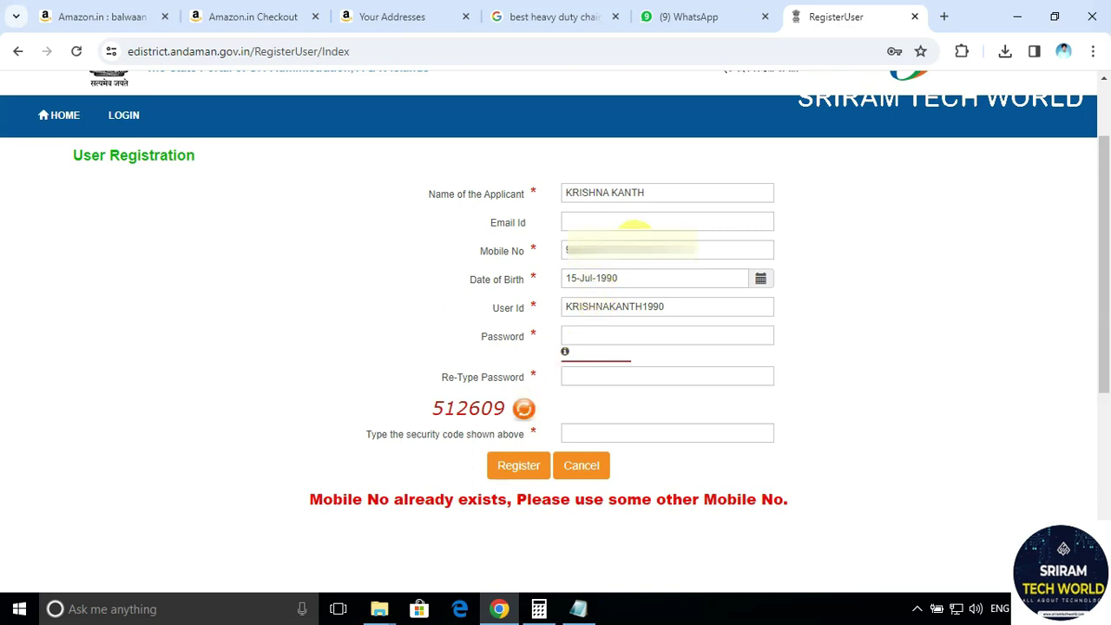
{"action": "left_click_drag", "start_coordinate": [310, 499], "coordinate": [561, 500]}
{"action": "left_click", "coordinate": [773, 518]}
{"action": "left_click_drag", "start_coordinate": [694, 250], "coordinate": [469, 279]}
{"action": "type", "text": "9"}
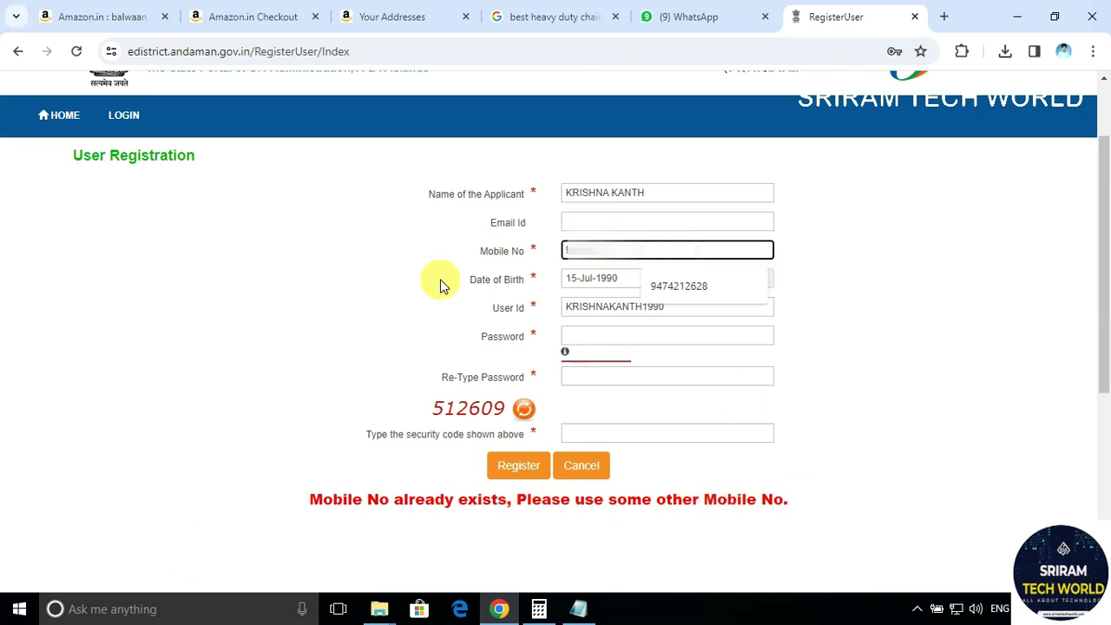
{"action": "type", "text": "8"}
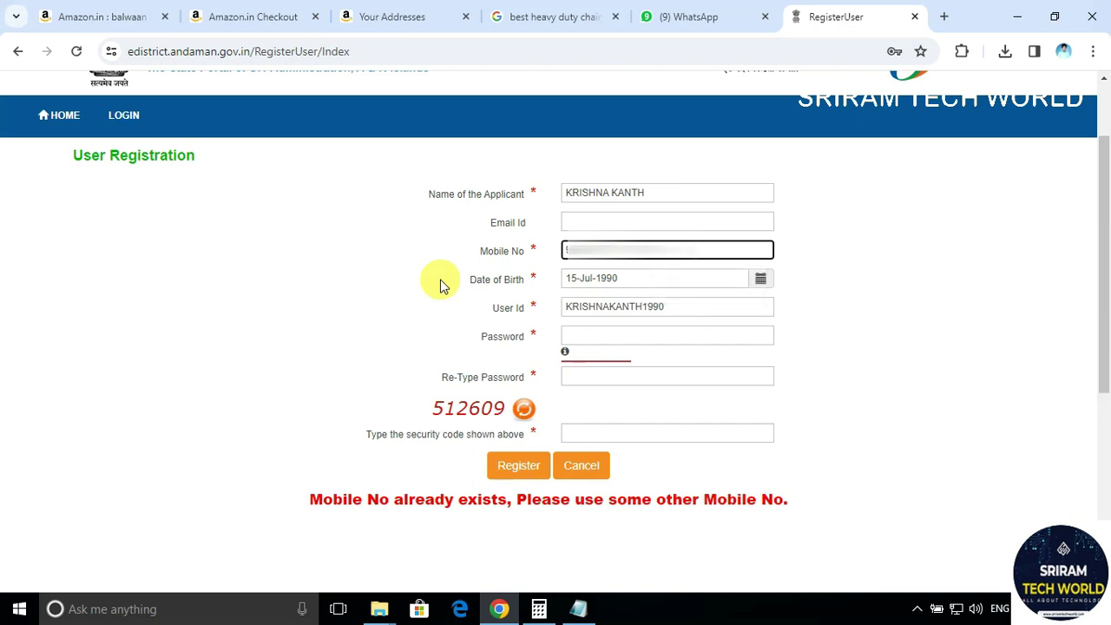
- Copy the password from Notepad and paste it into the Password field
{"action": "left_click", "coordinate": [581, 336]}
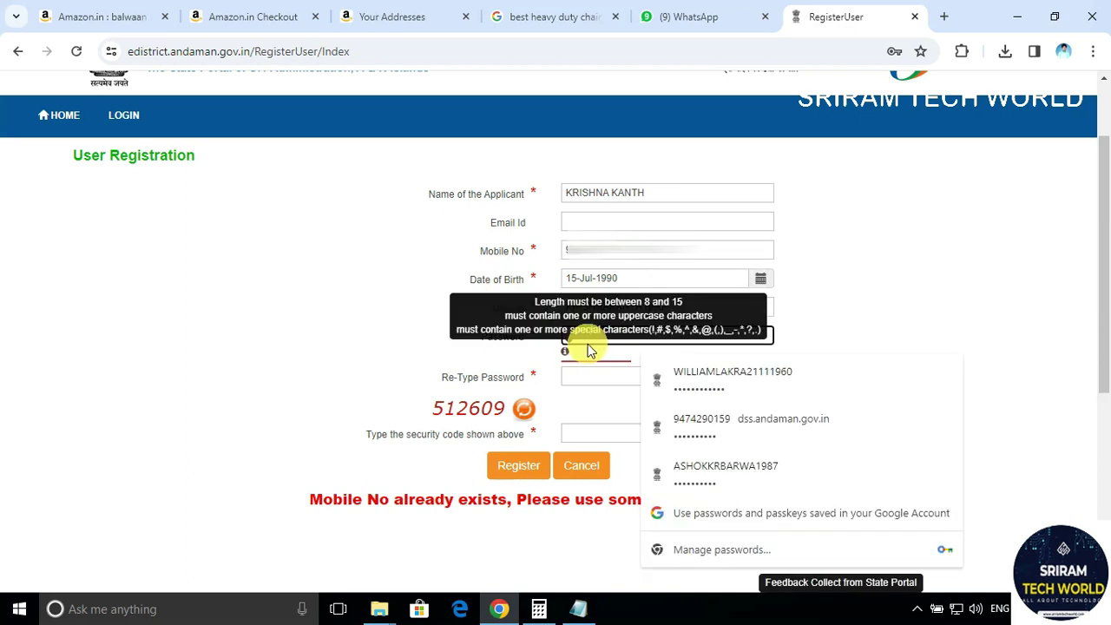
{"action": "left_click", "coordinate": [578, 609]}
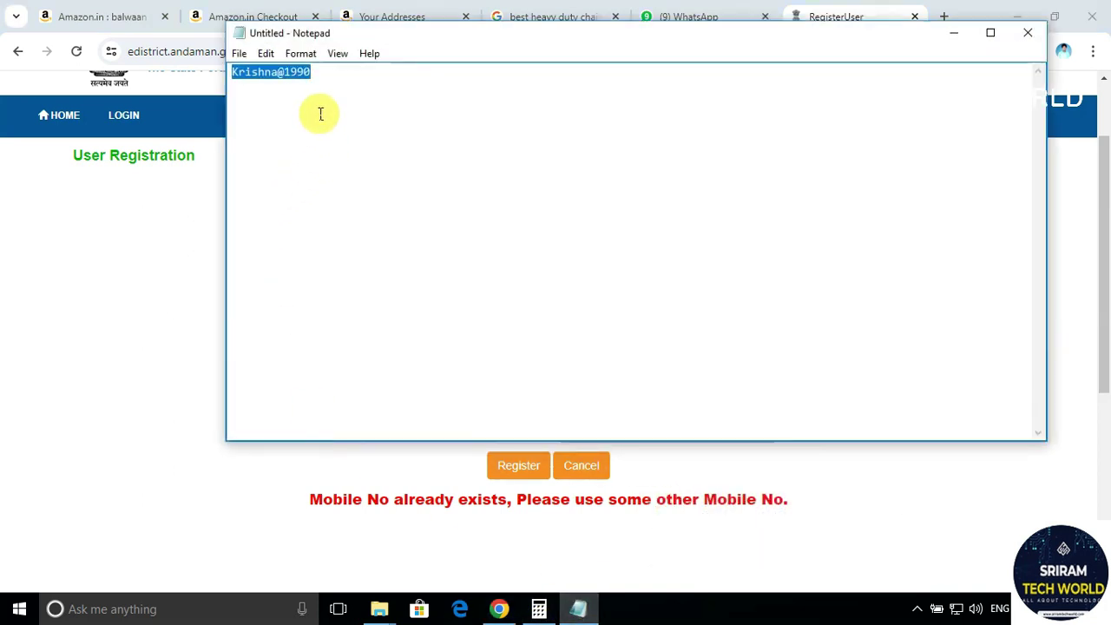
{"action": "right_click", "coordinate": [270, 79]}
{"action": "left_click", "coordinate": [299, 130]}
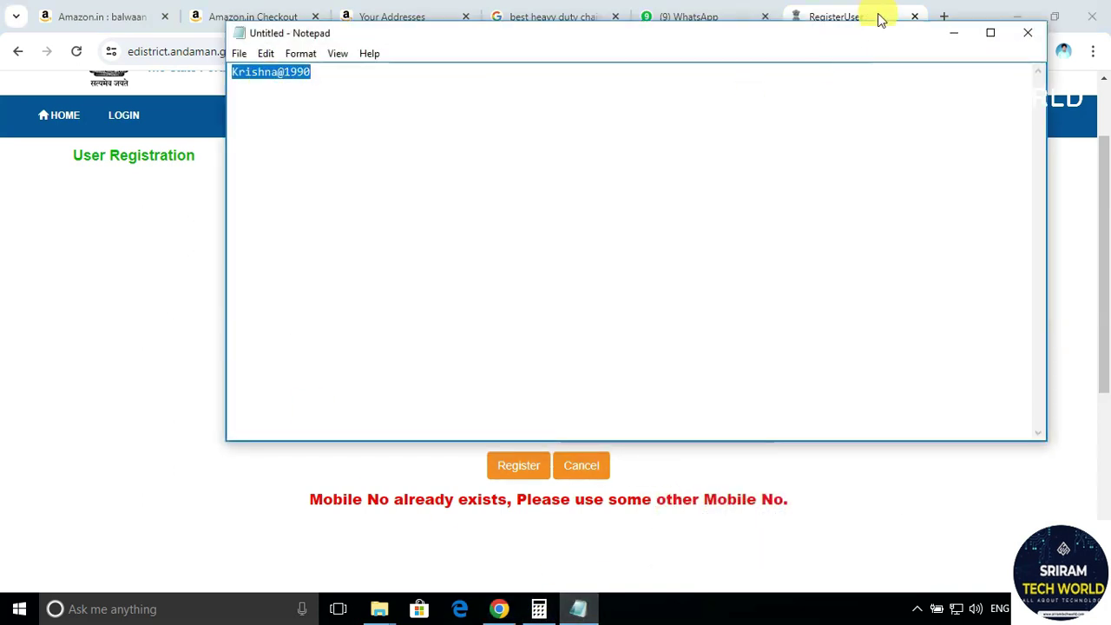
{"action": "left_click", "coordinate": [951, 33]}
{"action": "left_click", "coordinate": [620, 379]}
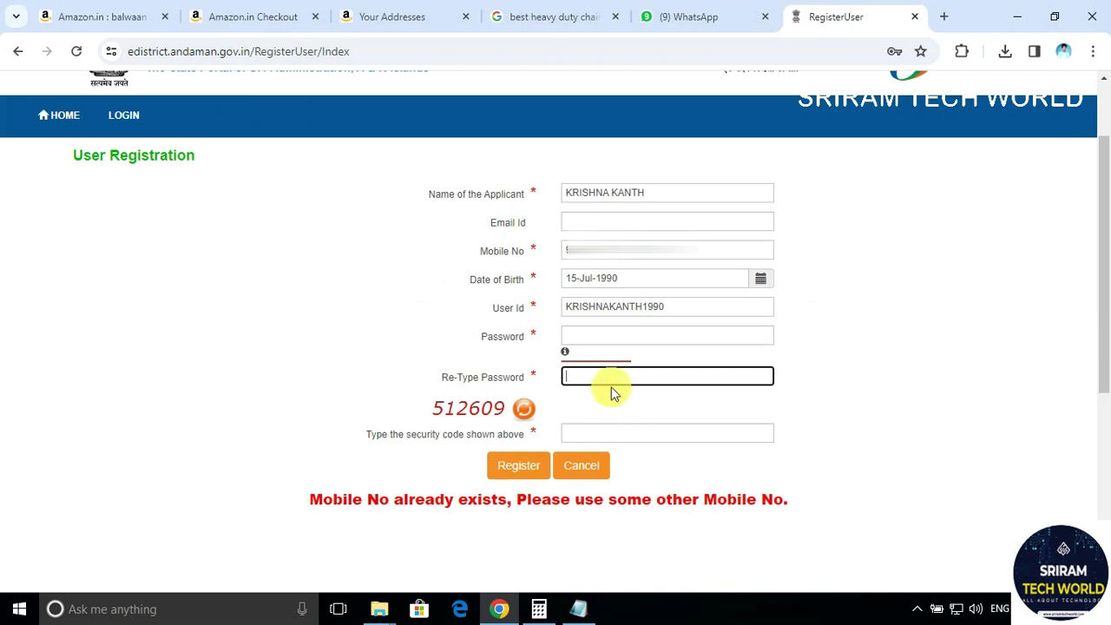
{"action": "left_click", "coordinate": [660, 334]}
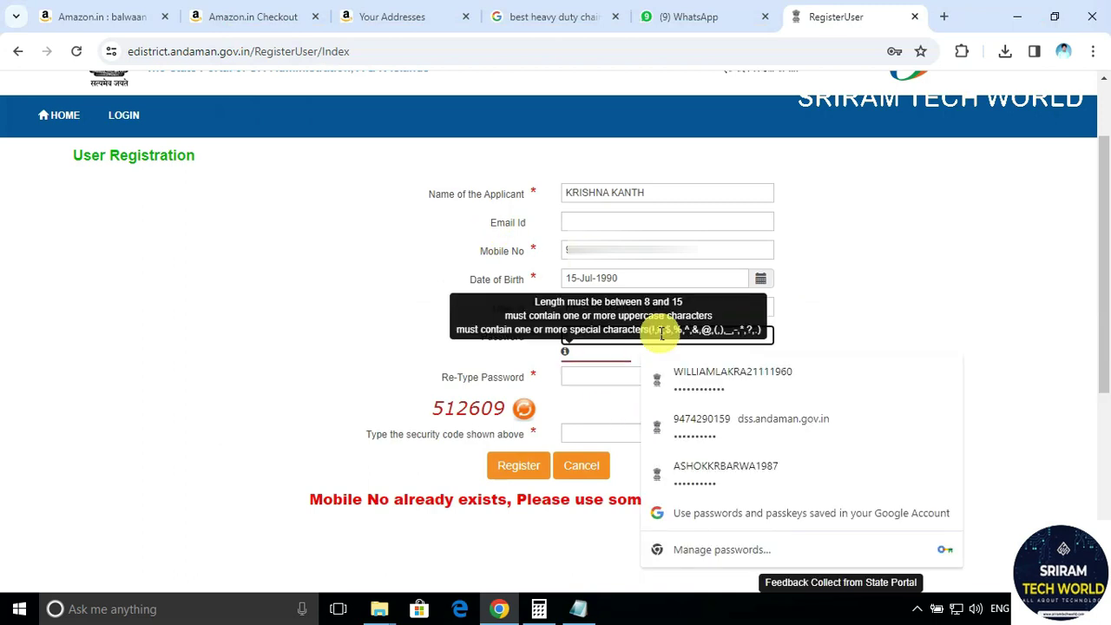
{"action": "key", "text": "ctrl+v"}
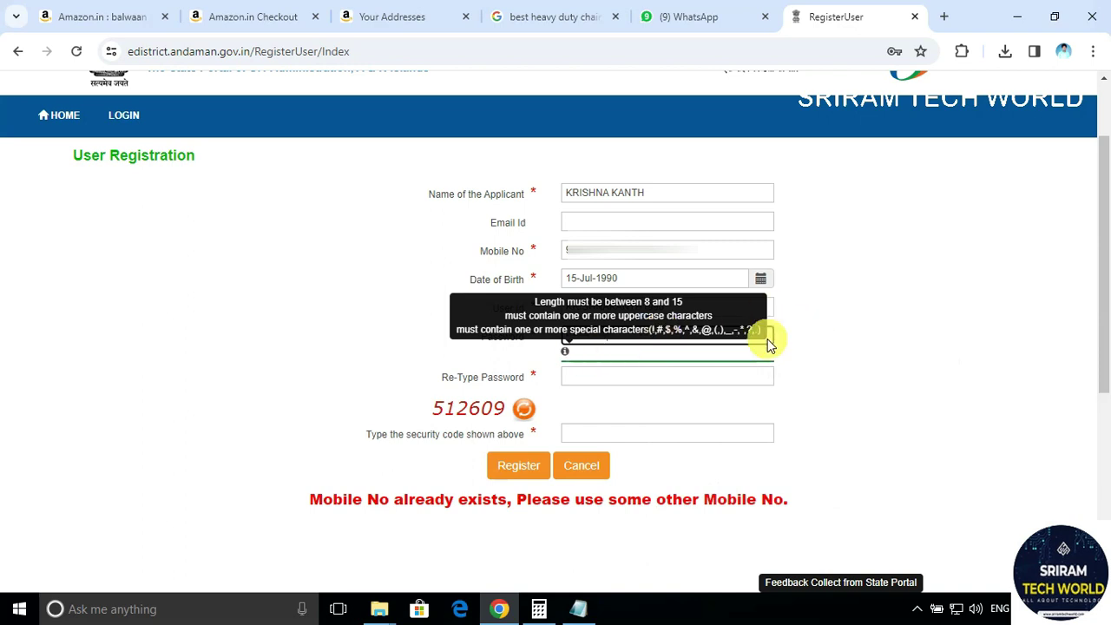
{"action": "mouse_move", "coordinate": [579, 613]}
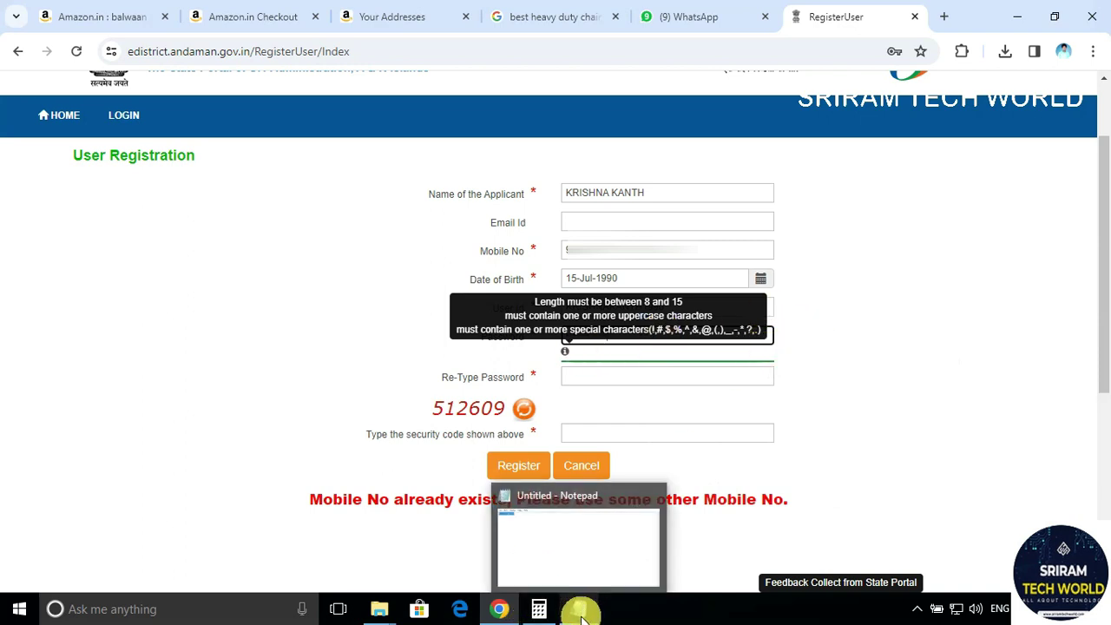
{"action": "left_click", "coordinate": [768, 341]}
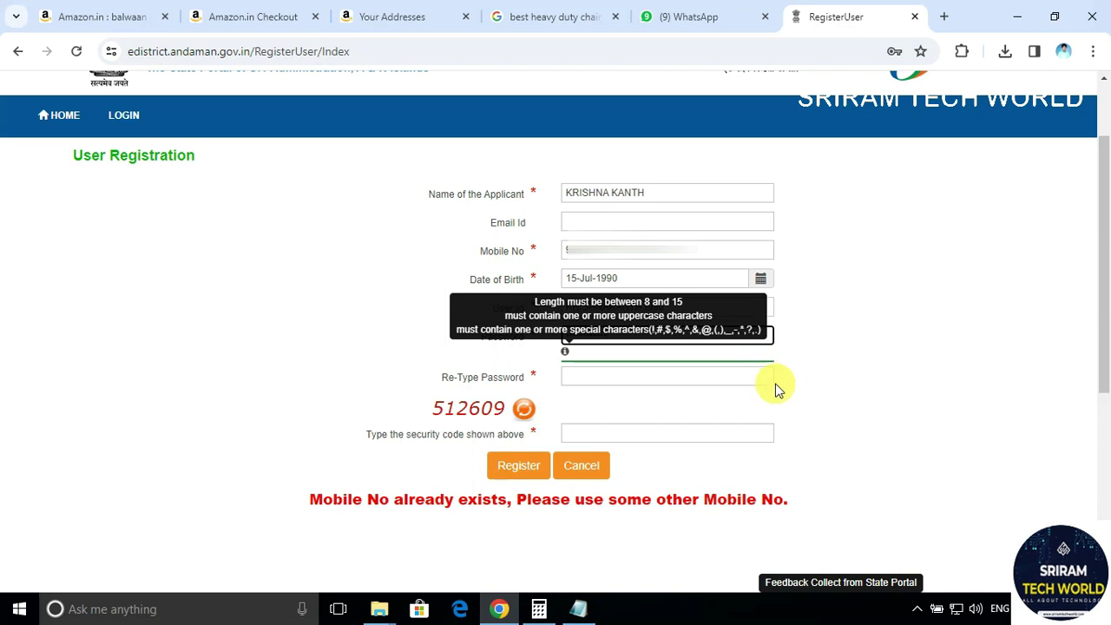
{"action": "left_click", "coordinate": [580, 375]}
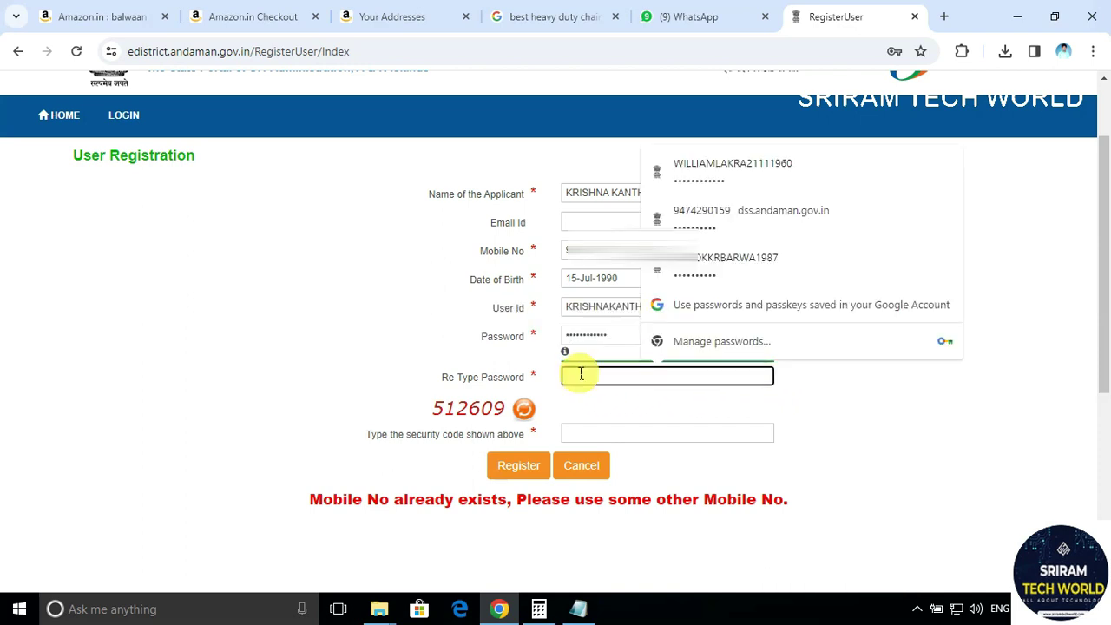
{"action": "key", "text": "ctrl+v"}
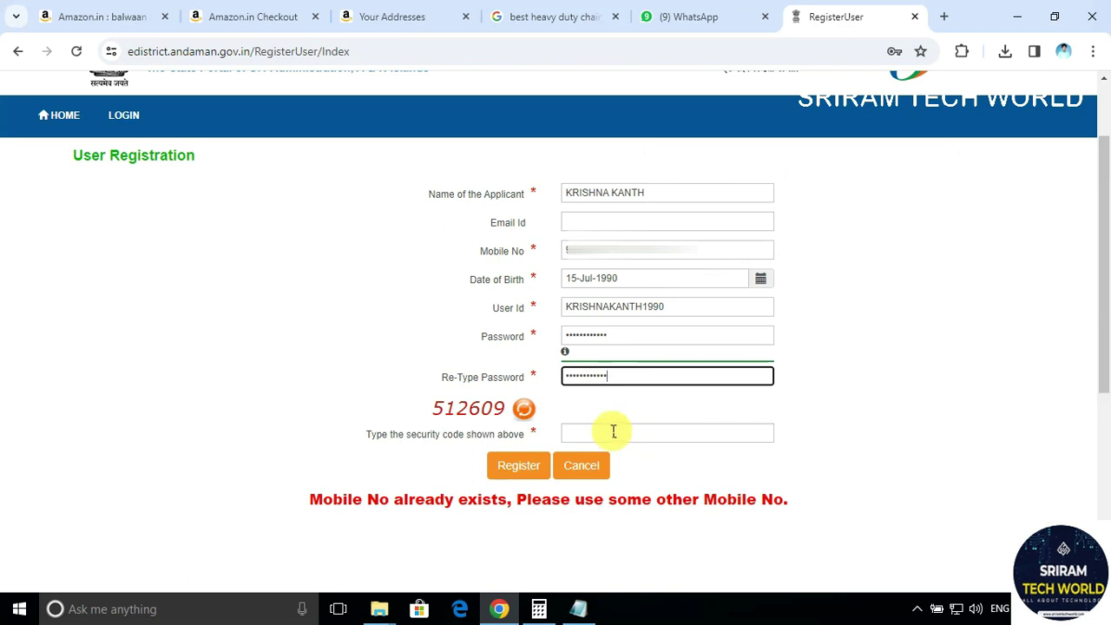
{"action": "left_click", "coordinate": [578, 607]}
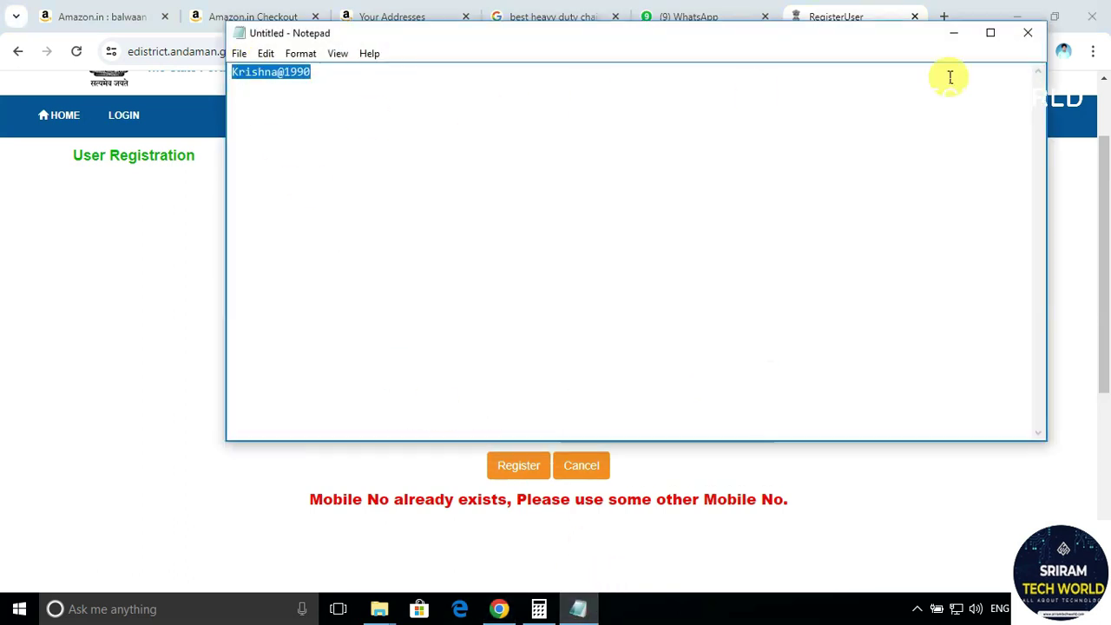
{"action": "left_click", "coordinate": [954, 33]}
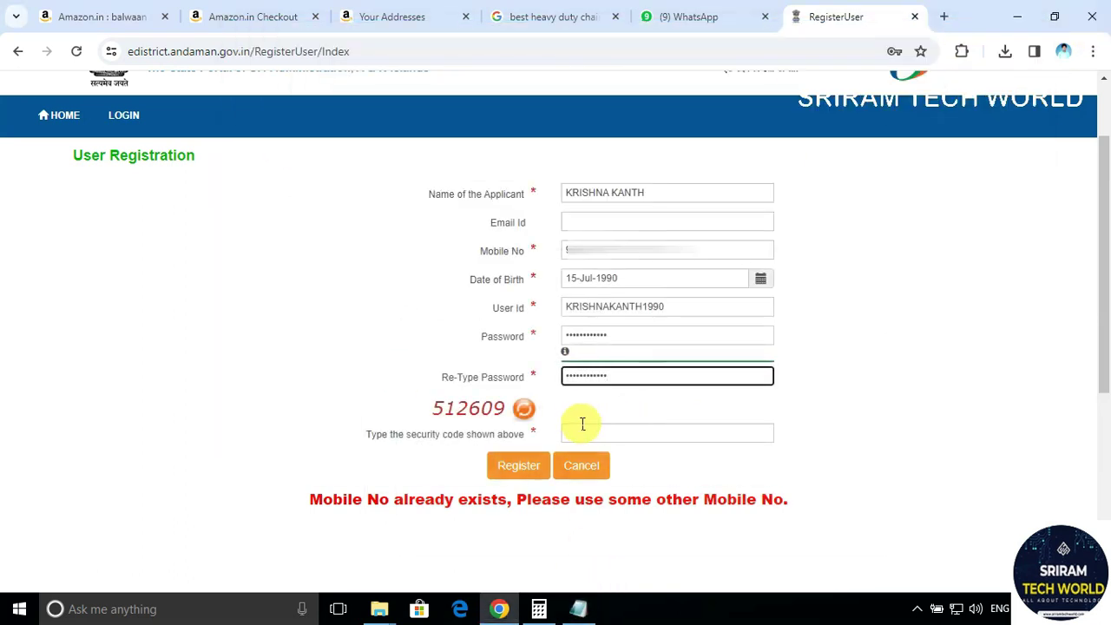
{"action": "left_click", "coordinate": [584, 430]}
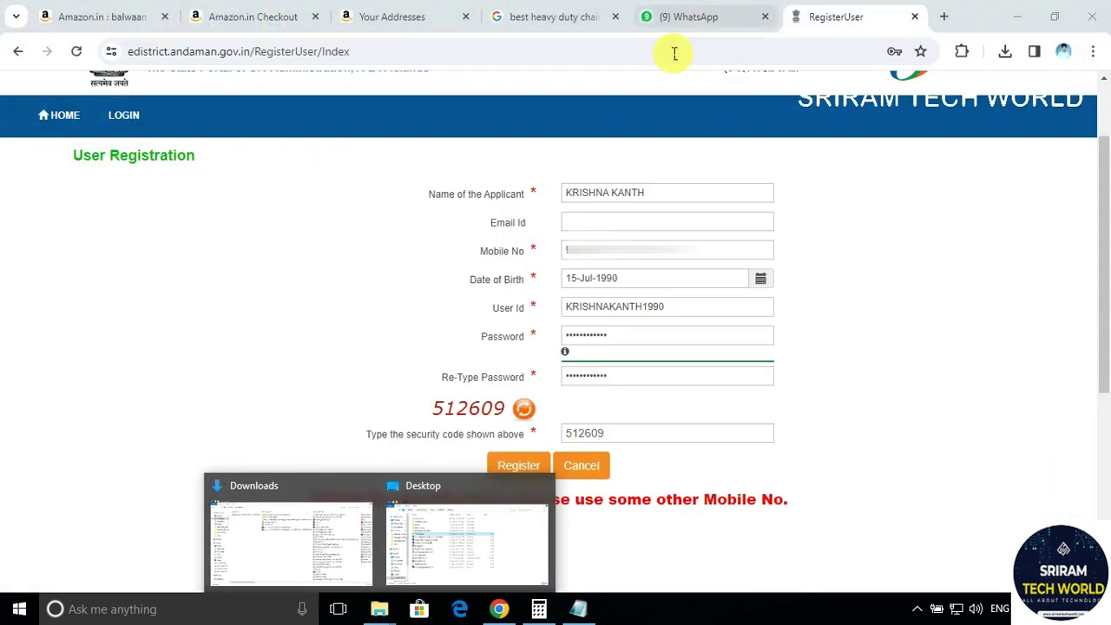
- Submit the registration and enter the one-time password that was sent
{"action": "left_click", "coordinate": [518, 465]}
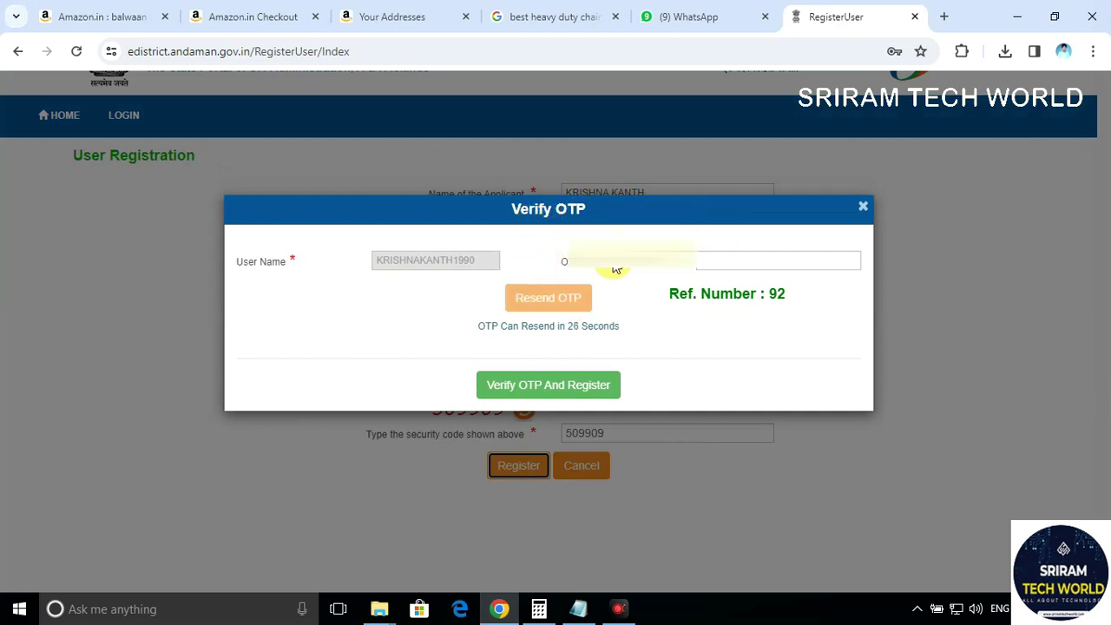
{"action": "left_click", "coordinate": [738, 260]}
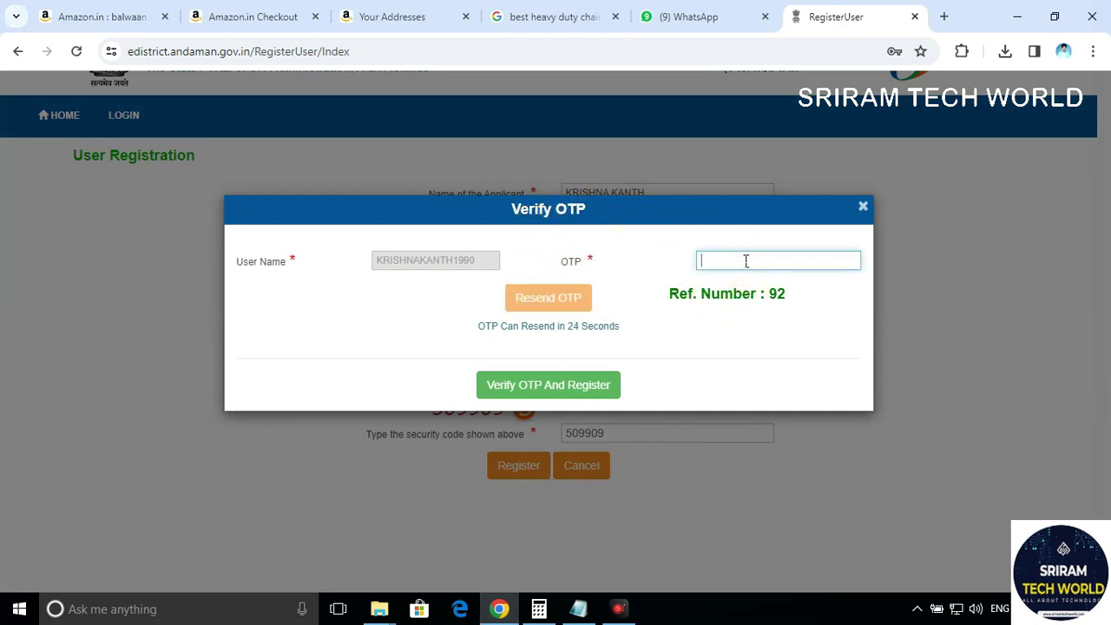
{"action": "left_click", "coordinate": [723, 210]}
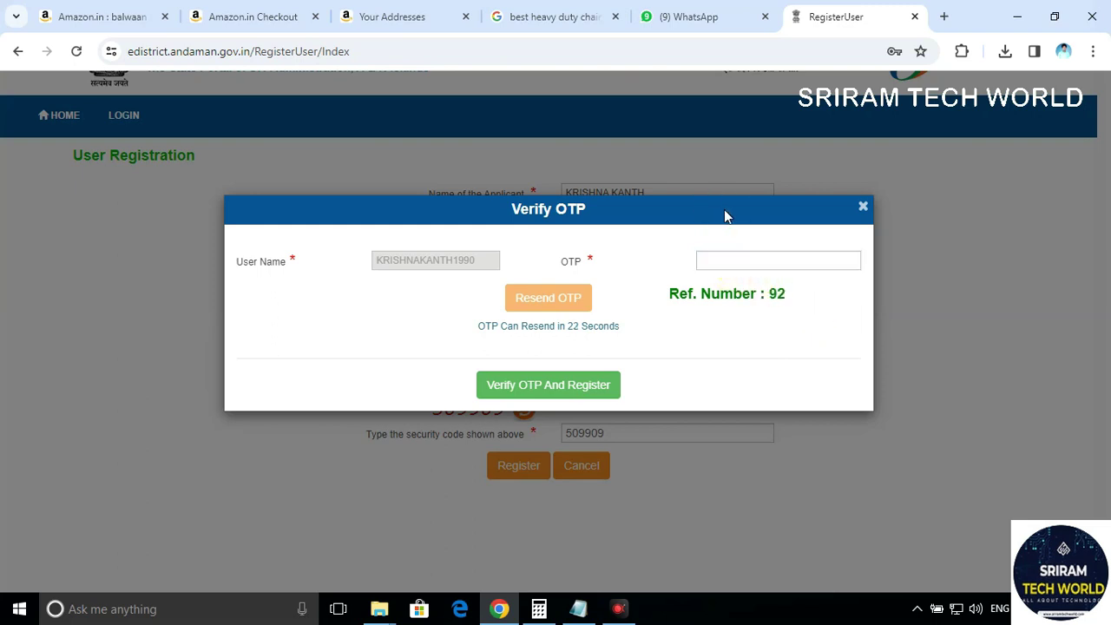
{"action": "left_click", "coordinate": [719, 252]}
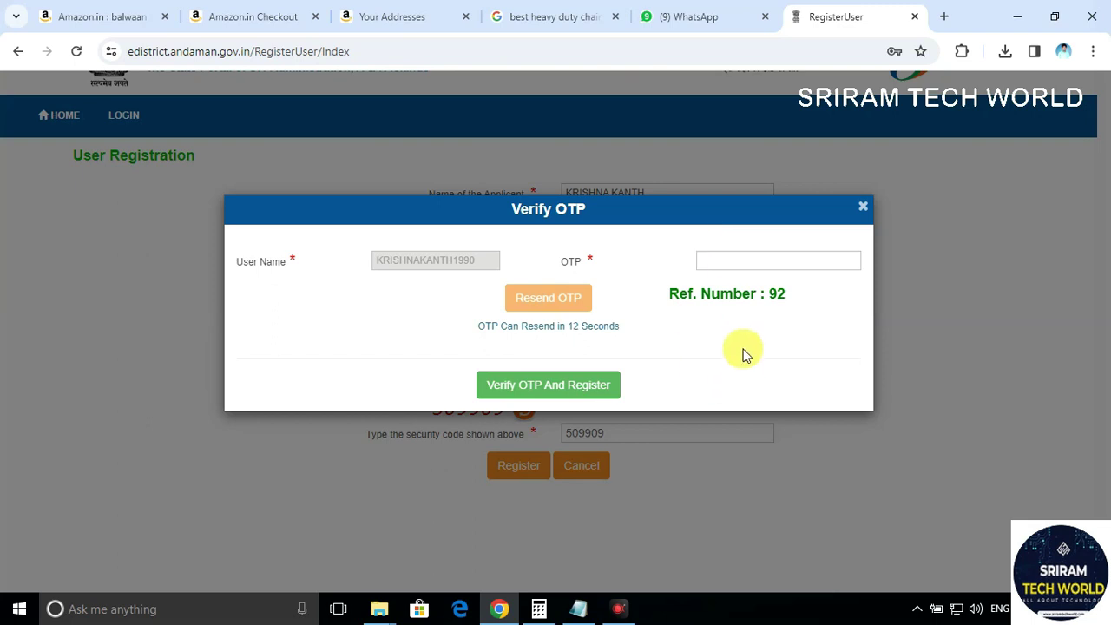
{"action": "left_click_drag", "start_coordinate": [670, 295], "coordinate": [792, 295]}
{"action": "left_click", "coordinate": [793, 298]}
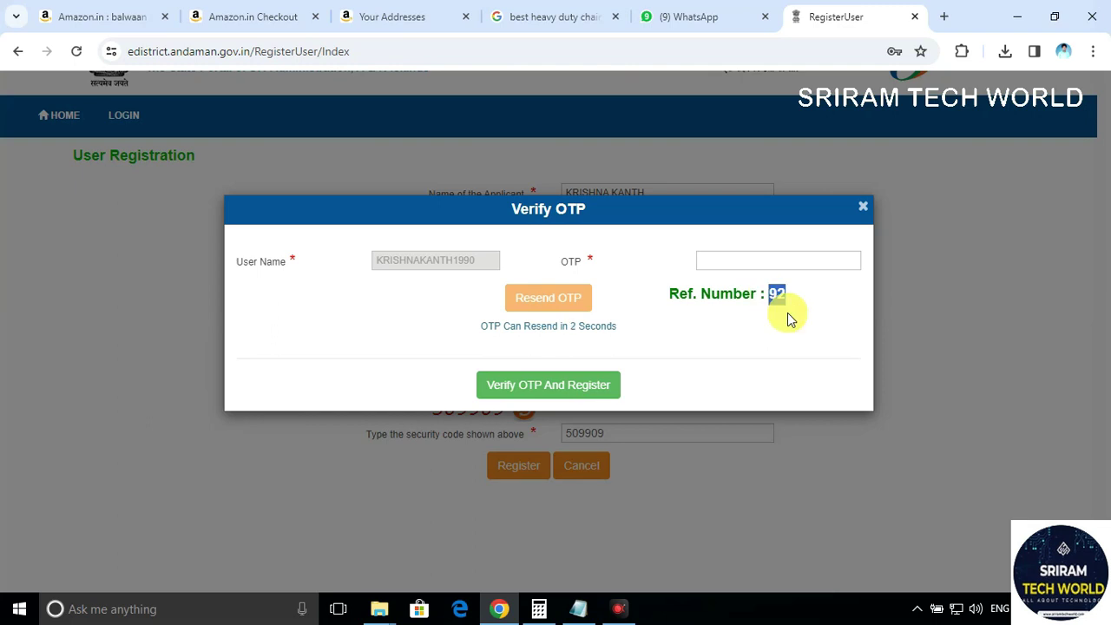
{"action": "left_click_drag", "start_coordinate": [787, 297], "coordinate": [766, 294]}
{"action": "left_click", "coordinate": [757, 293]}
{"action": "left_click", "coordinate": [768, 293]}
{"action": "left_click", "coordinate": [769, 292]}
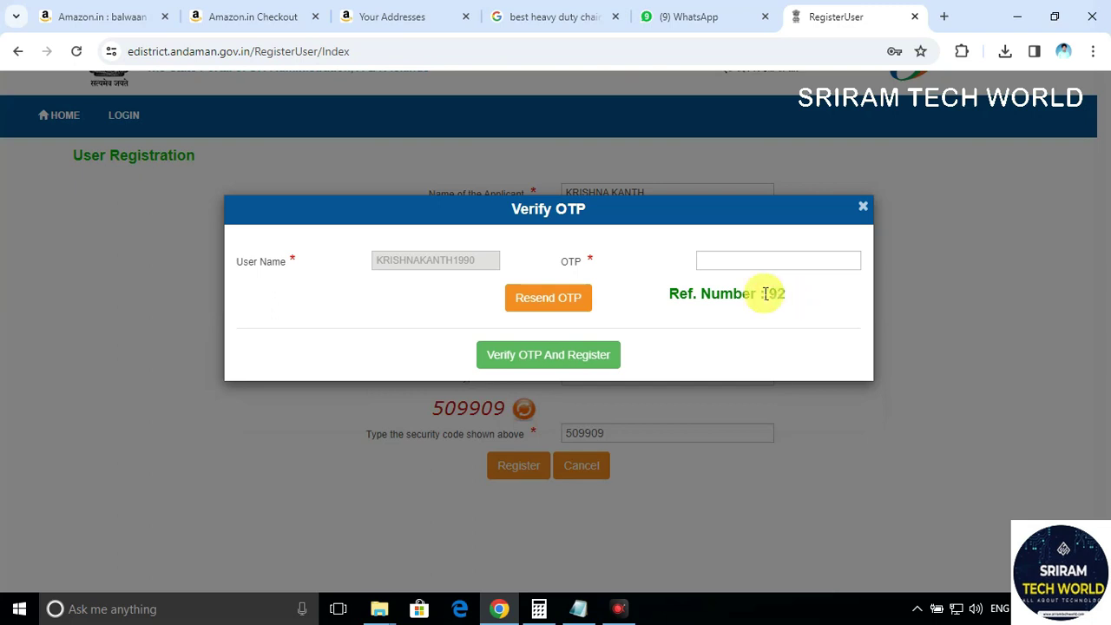
{"action": "left_click", "coordinate": [724, 261]}
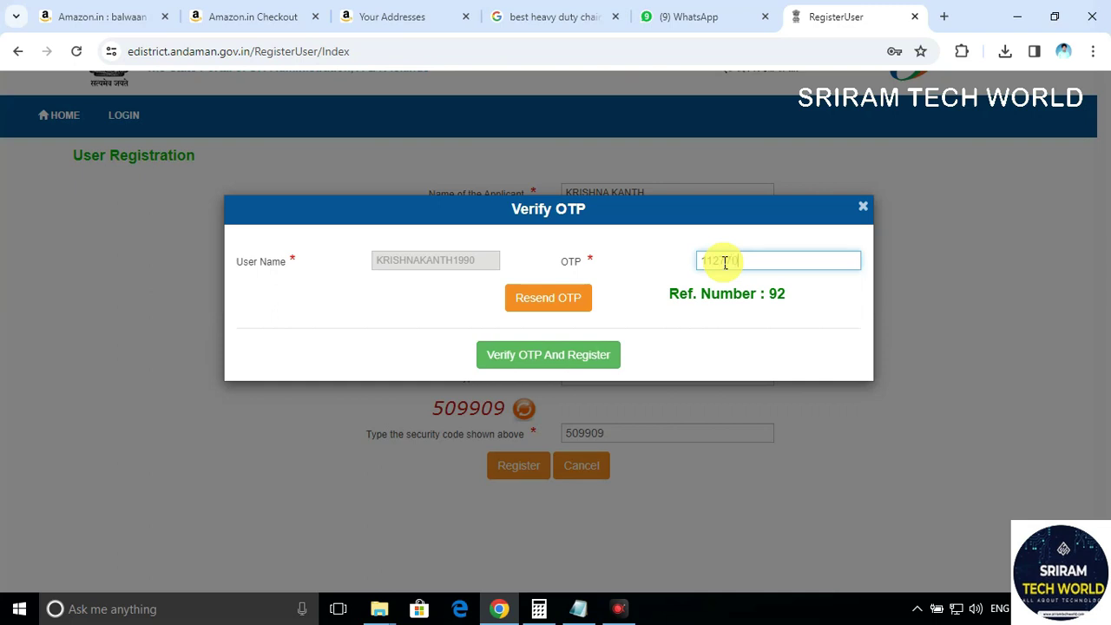
- Verify the OTP and acknowledge the 'User Registered successfully' alert
{"action": "left_click", "coordinate": [558, 355]}
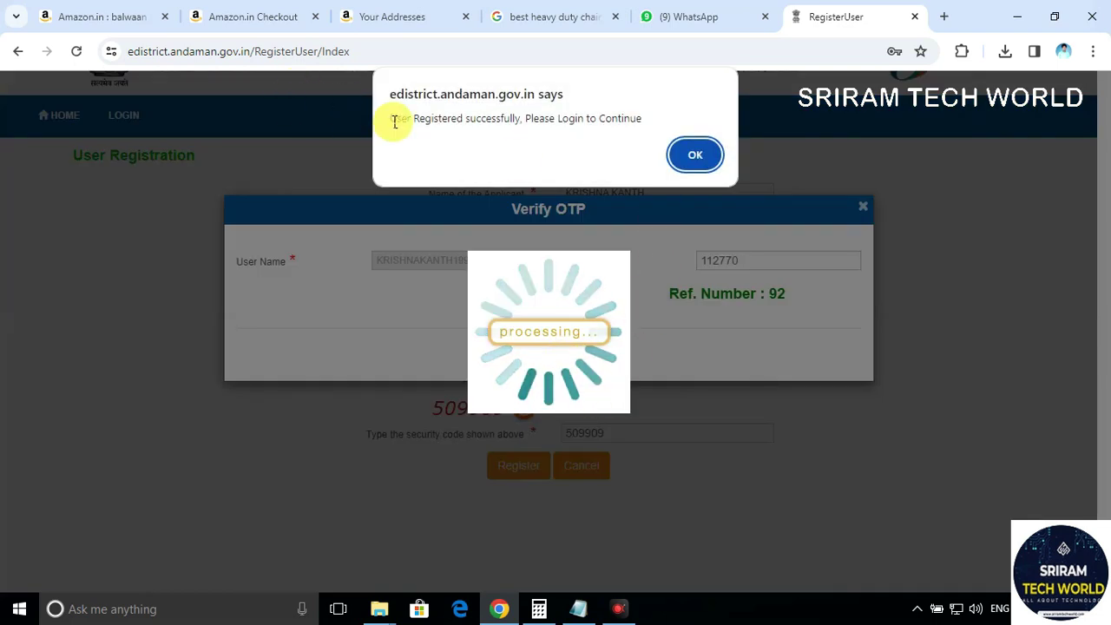
{"action": "left_click_drag", "start_coordinate": [391, 118], "coordinate": [533, 121]}
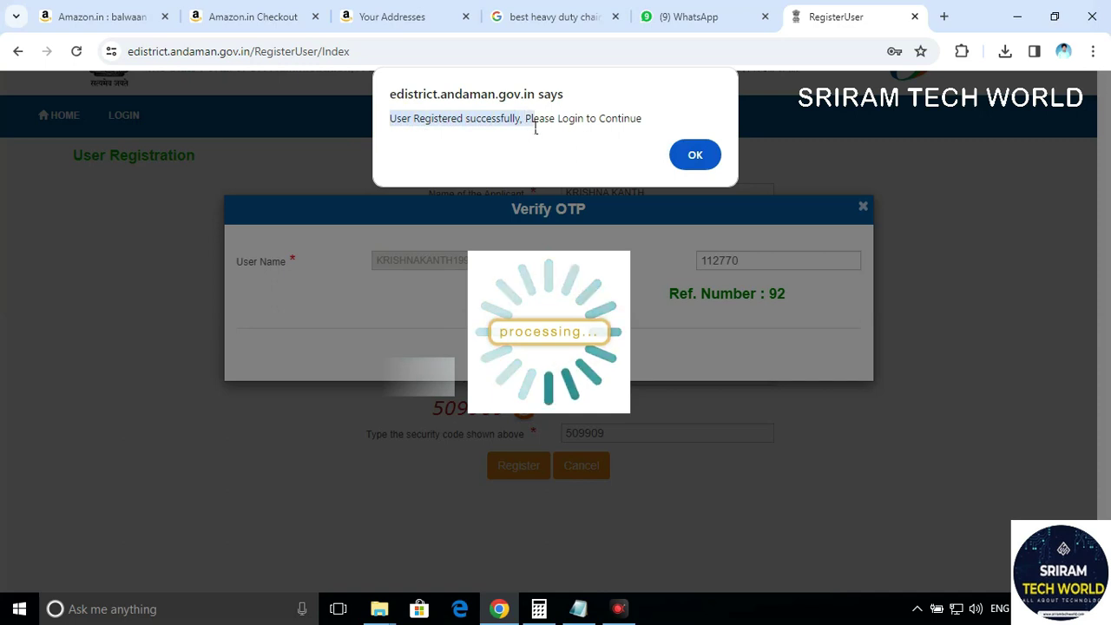
{"action": "left_click", "coordinate": [699, 156]}
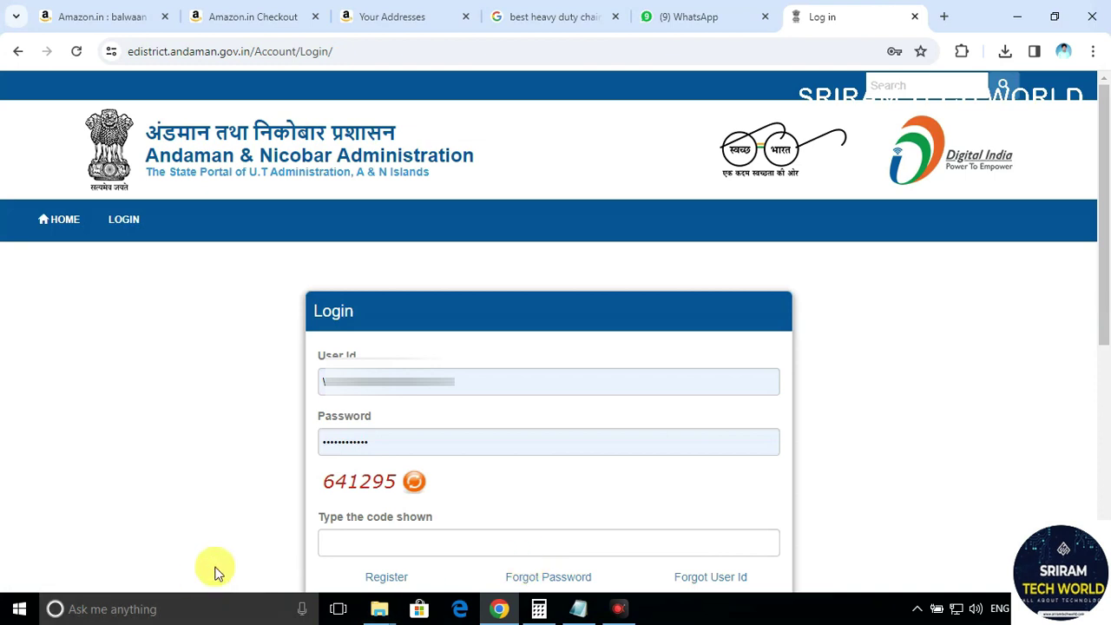
{"action": "left_click", "coordinate": [468, 379]}
{"action": "left_click", "coordinate": [467, 380]}
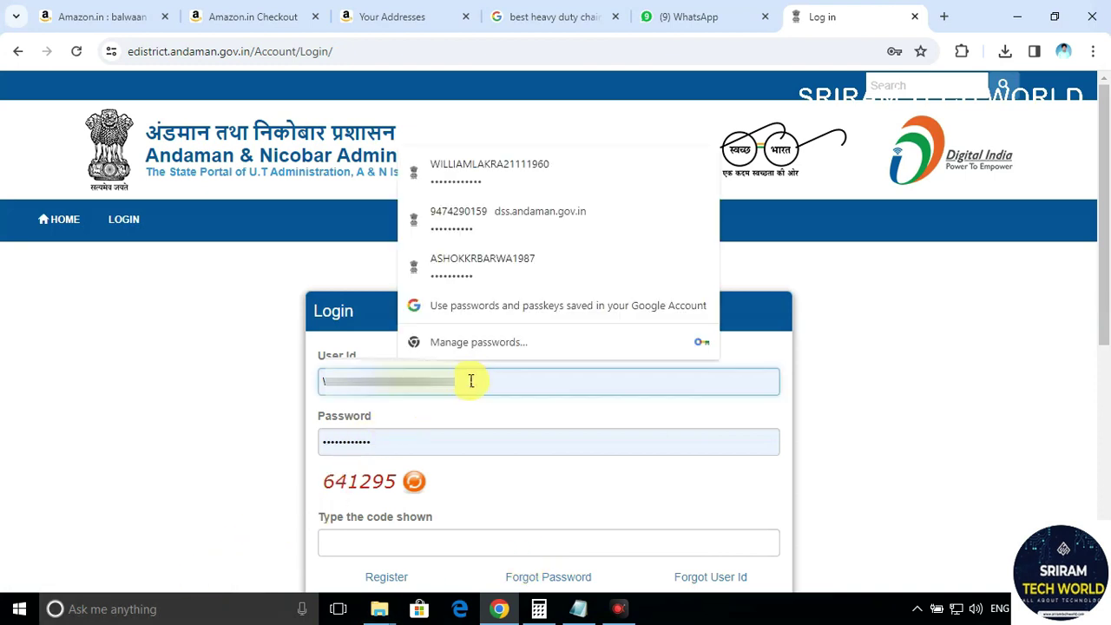
{"action": "left_click_drag", "start_coordinate": [460, 380], "coordinate": [303, 390]}
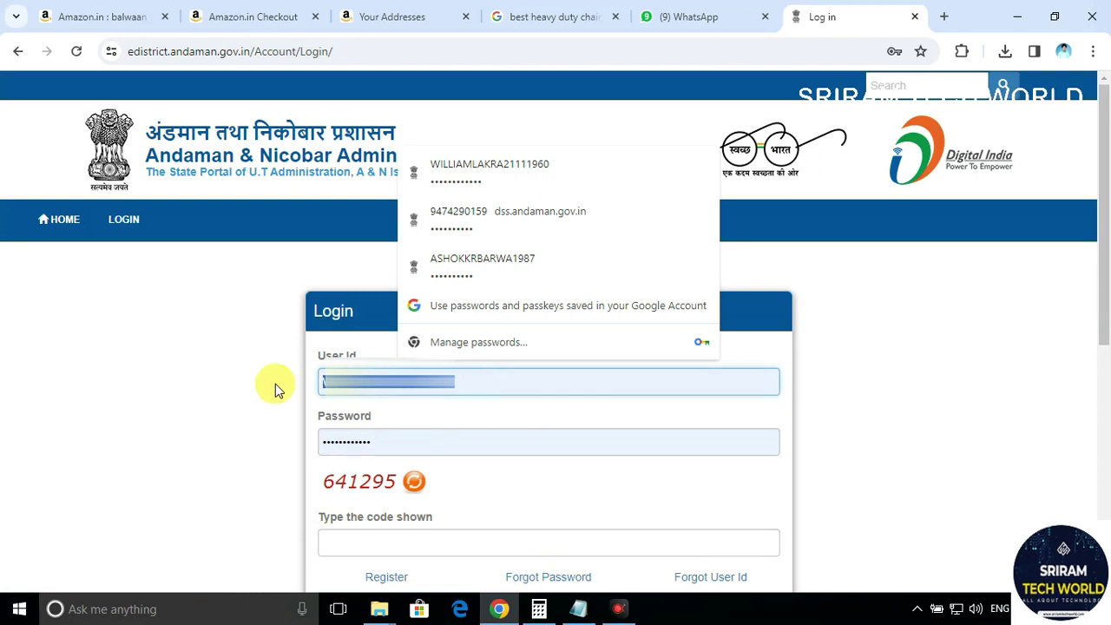
{"action": "key", "text": "Tab"}
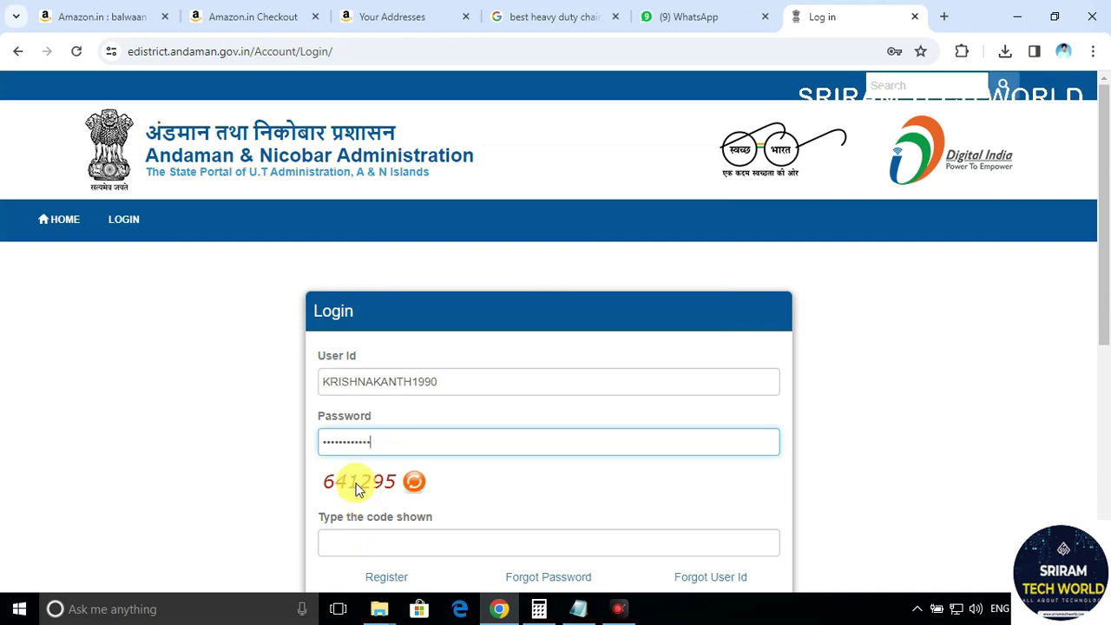
{"action": "left_click", "coordinate": [352, 537]}
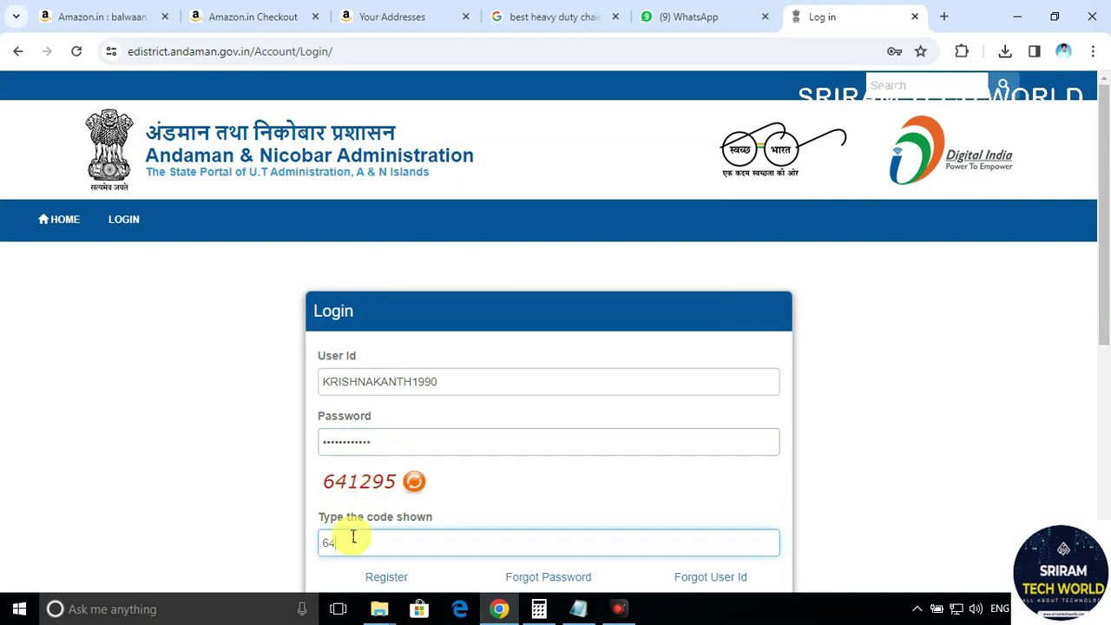
{"action": "scroll", "coordinate": [416, 537], "scroll_direction": "down", "scroll_amount": 1}
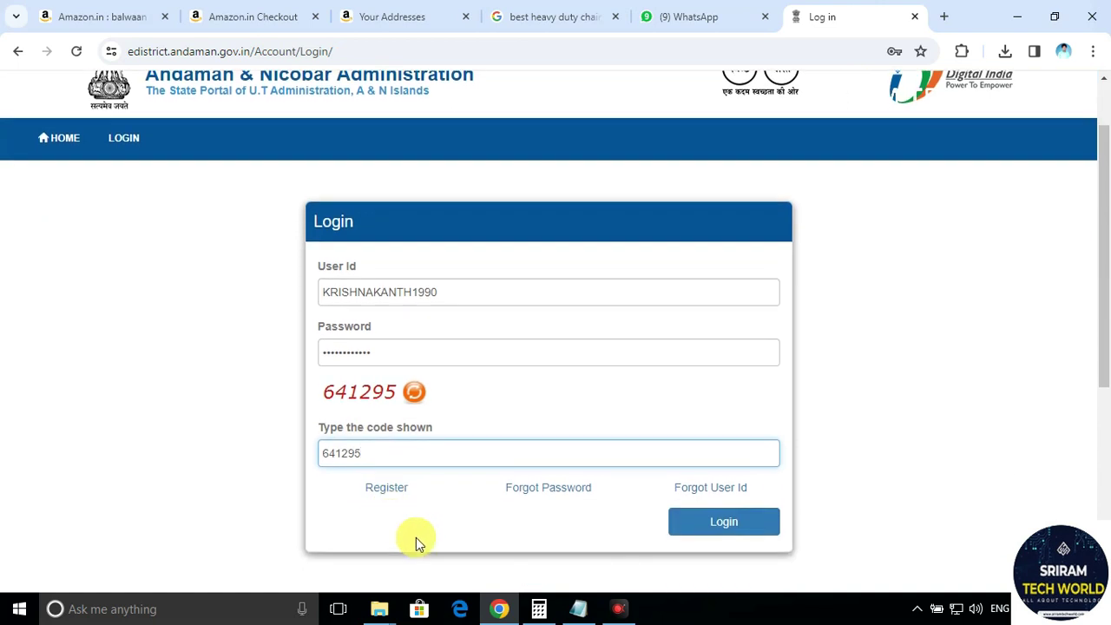
{"action": "left_click", "coordinate": [732, 523]}
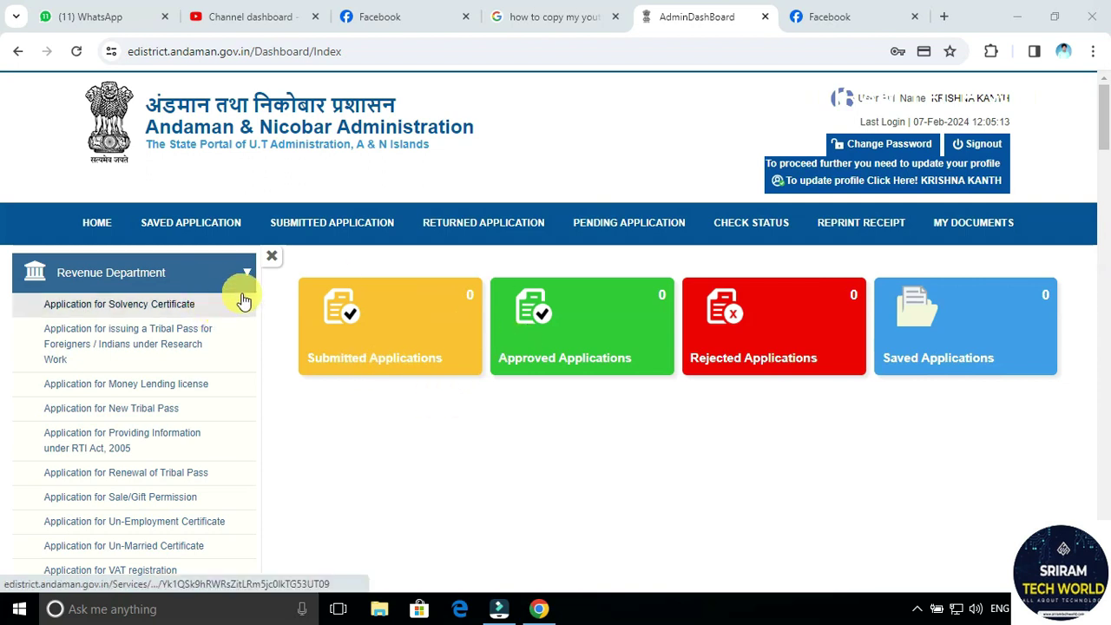
- Look over the dashboard and open the Saved Application list
{"action": "scroll", "coordinate": [106, 273], "scroll_direction": "down", "scroll_amount": 5}
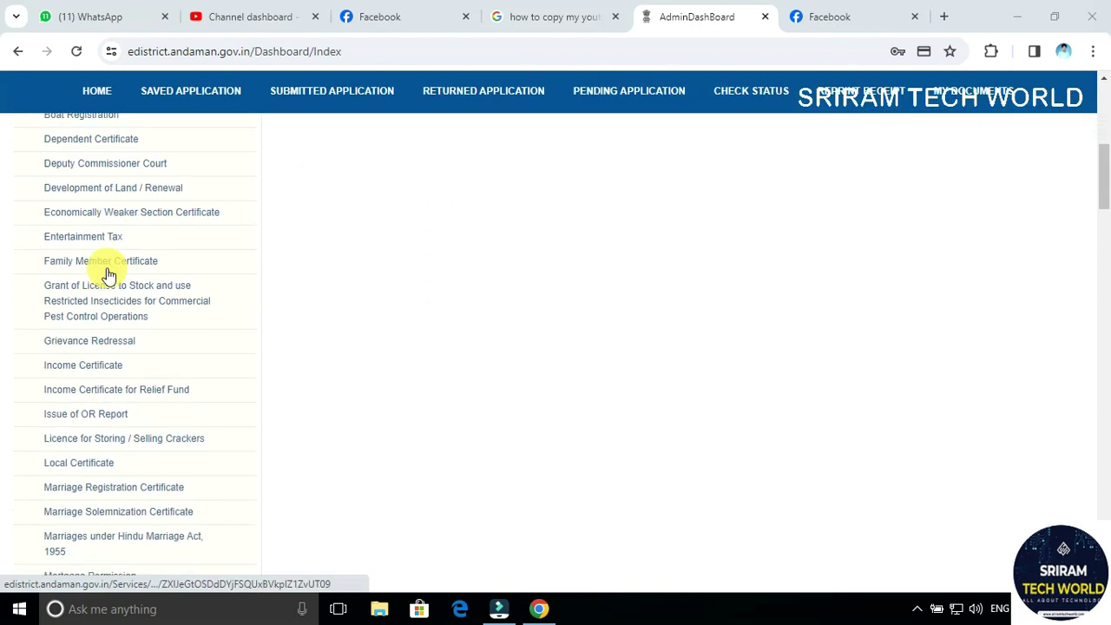
{"action": "scroll", "coordinate": [156, 303], "scroll_direction": "up", "scroll_amount": 5}
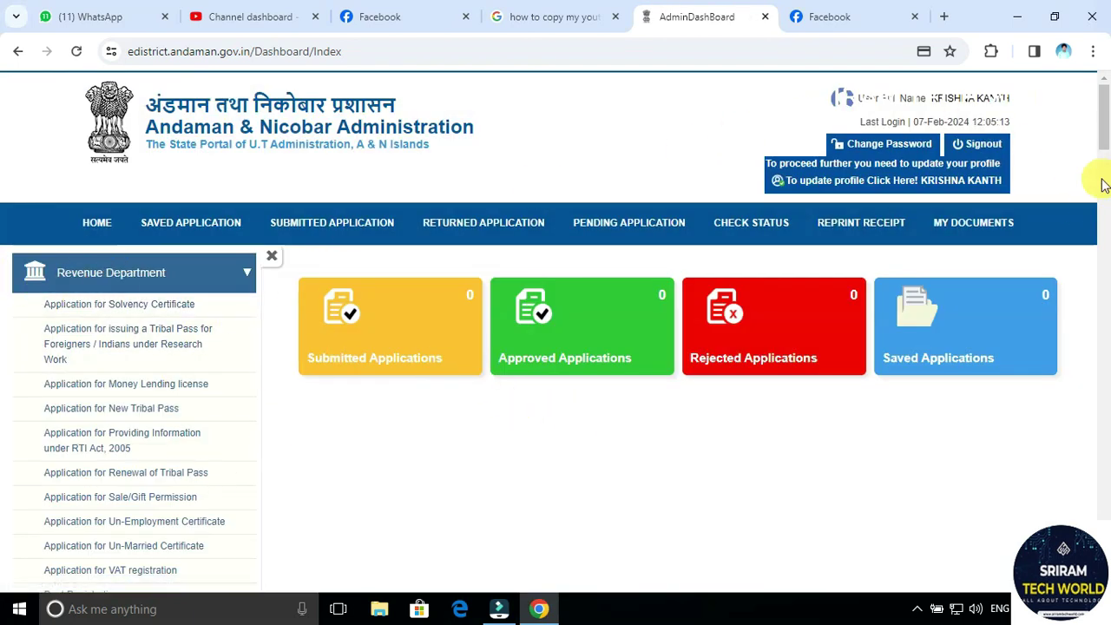
{"action": "mouse_move", "coordinate": [1104, 113]}
{"action": "left_mouse_down"}
{"action": "mouse_move", "coordinate": [1104, 182]}
{"action": "mouse_move", "coordinate": [1103, 97]}
{"action": "left_mouse_up"}
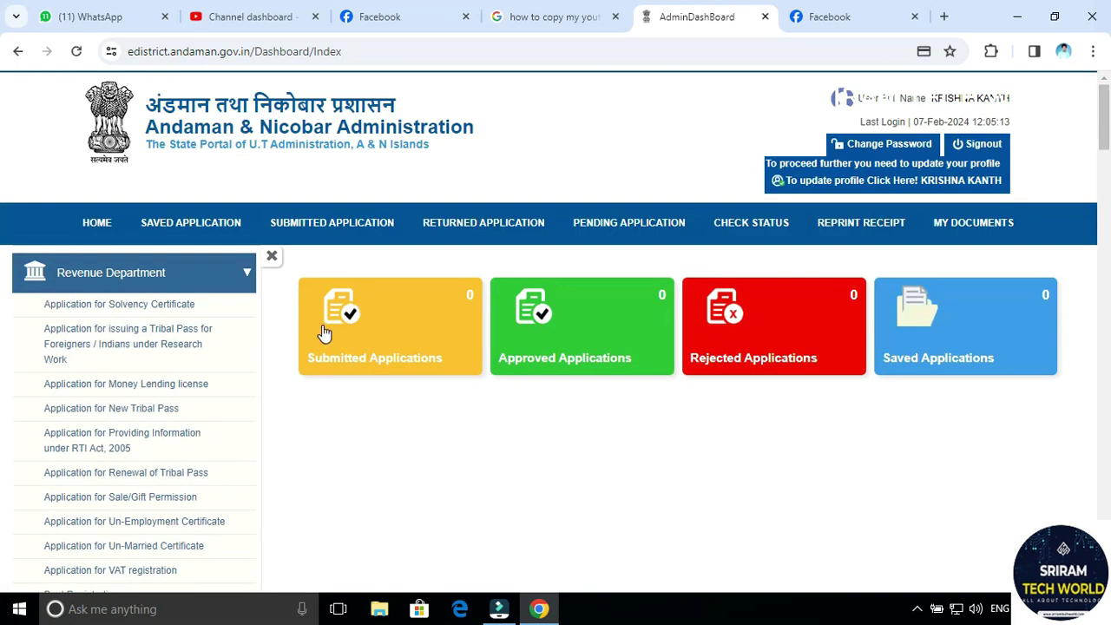
{"action": "left_click", "coordinate": [182, 227]}
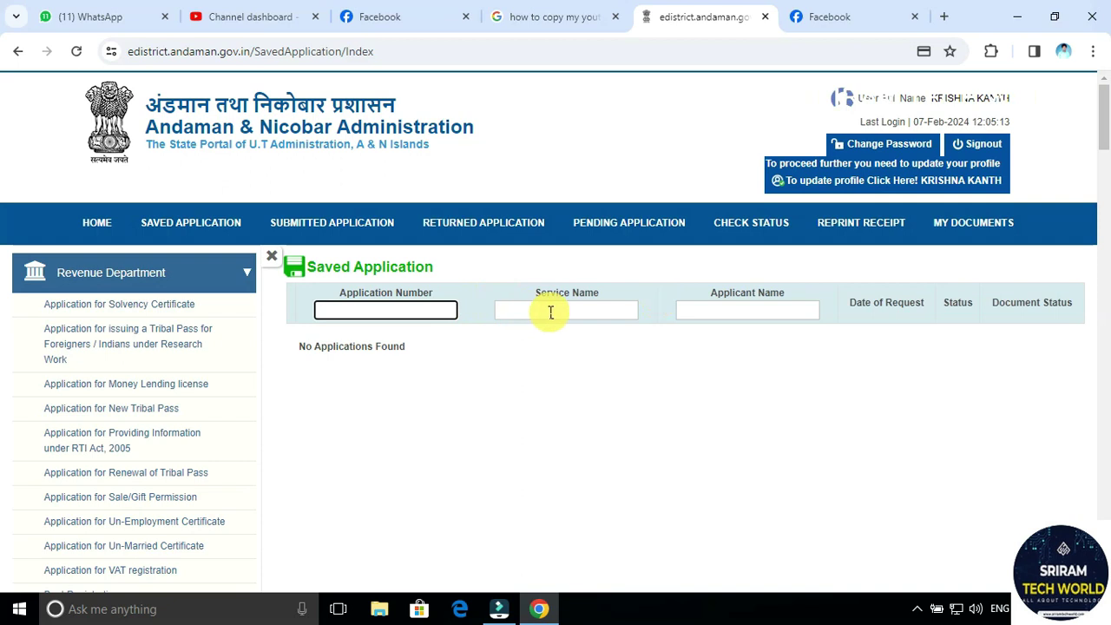
- Try the Service Name, Applicant Name and Application Number filter fields
{"action": "left_click", "coordinate": [565, 310]}
{"action": "left_click", "coordinate": [681, 310]}
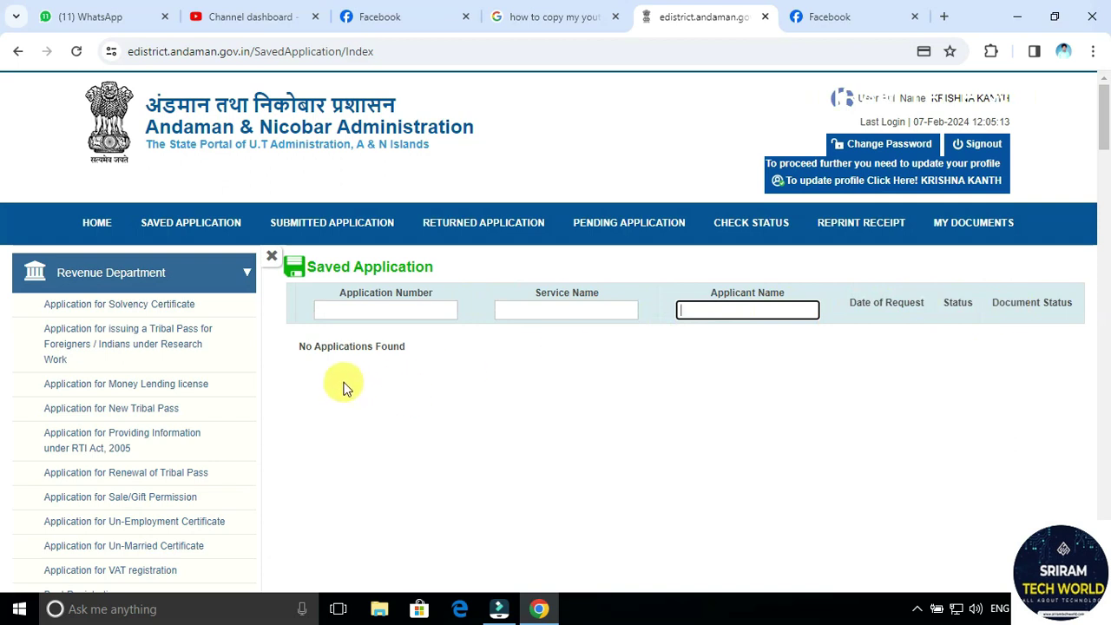
{"action": "left_click", "coordinate": [721, 379]}
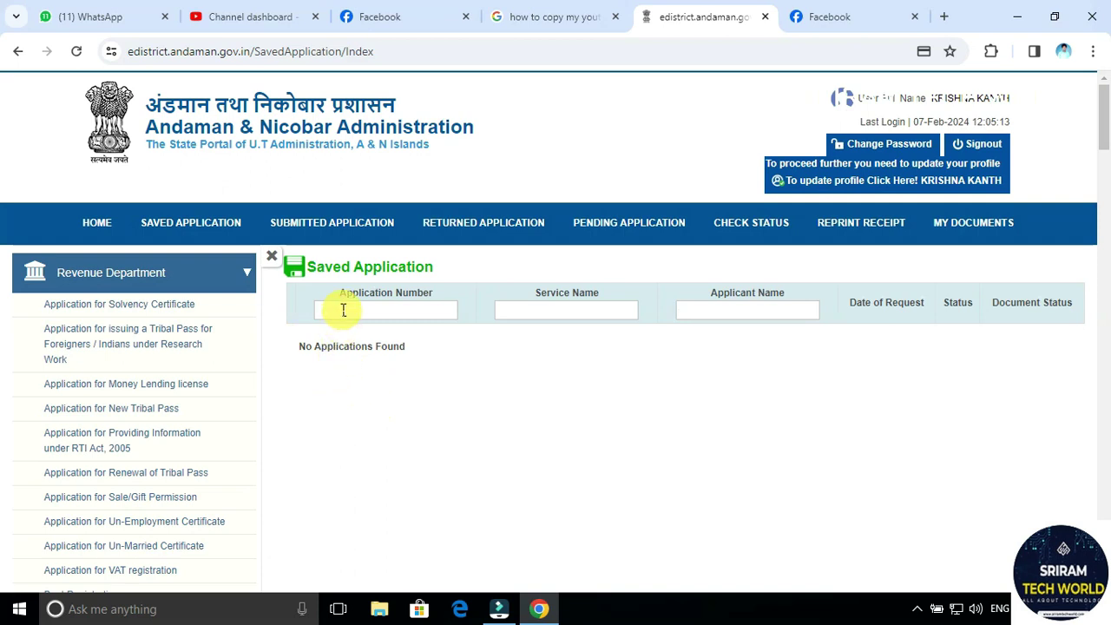
{"action": "left_click", "coordinate": [319, 311]}
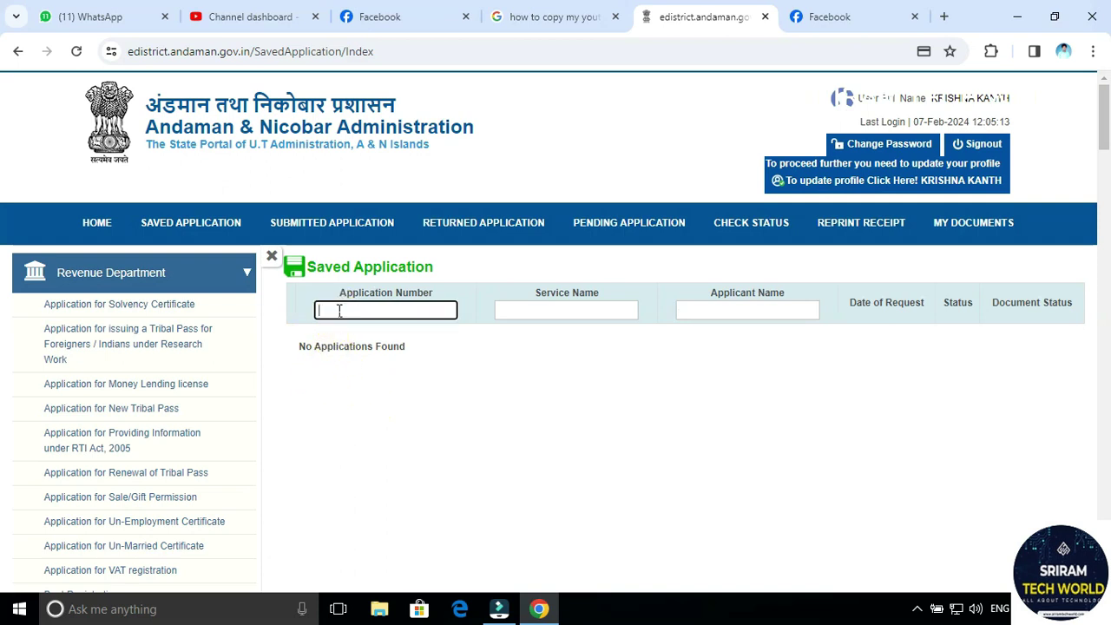
{"action": "left_click", "coordinate": [326, 373]}
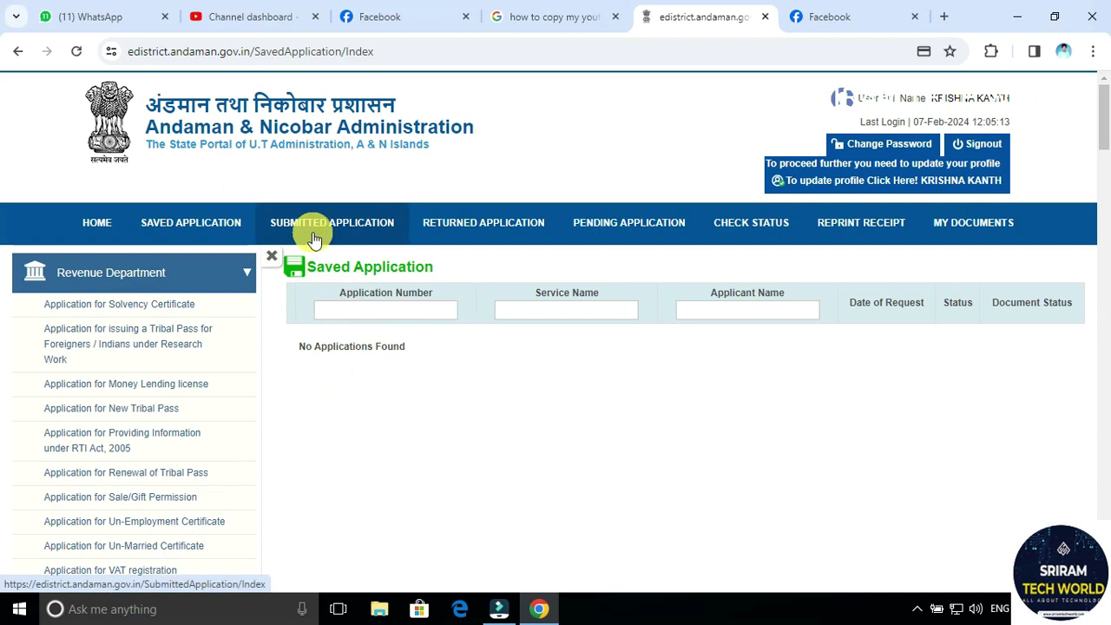
- View the empty Submitted and Returned application lists, then go to Check Status
{"action": "left_click", "coordinate": [306, 230]}
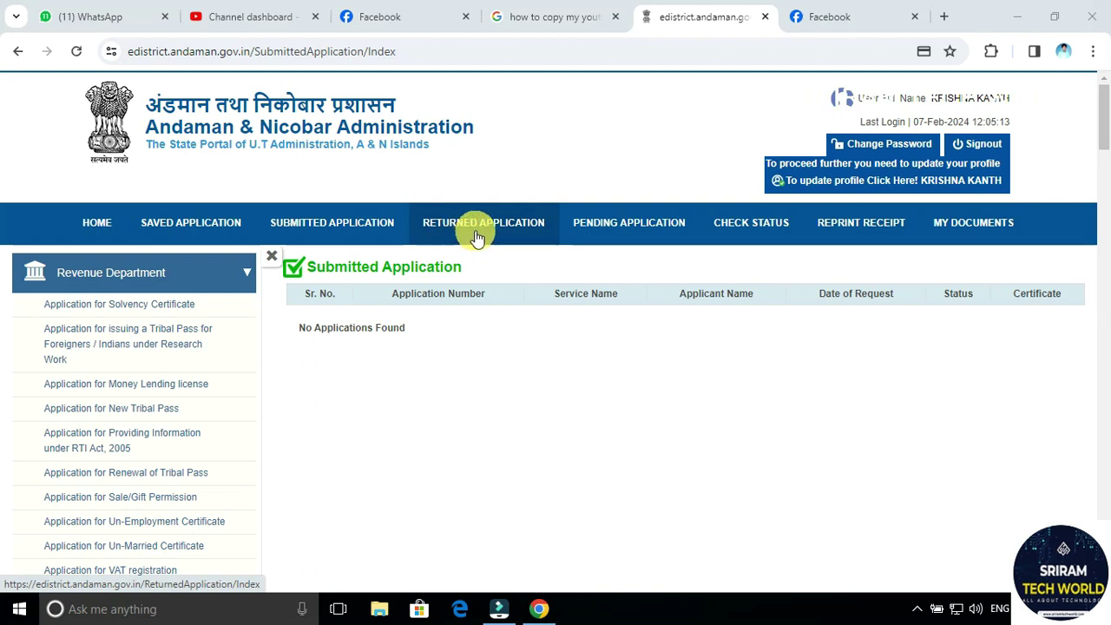
{"action": "left_click", "coordinate": [477, 238]}
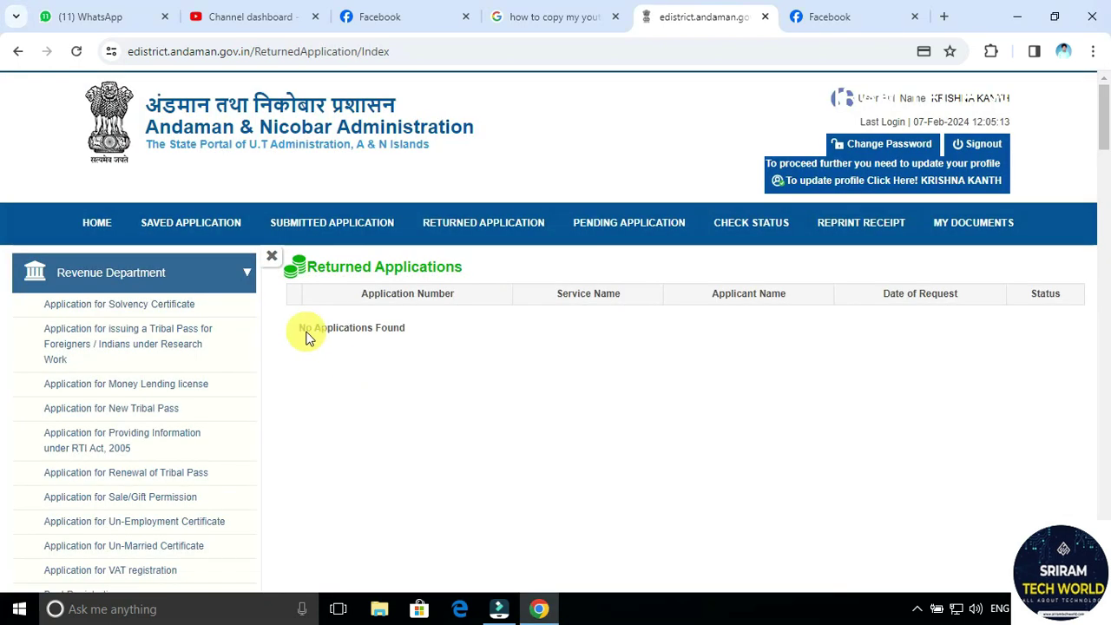
{"action": "left_click", "coordinate": [303, 330]}
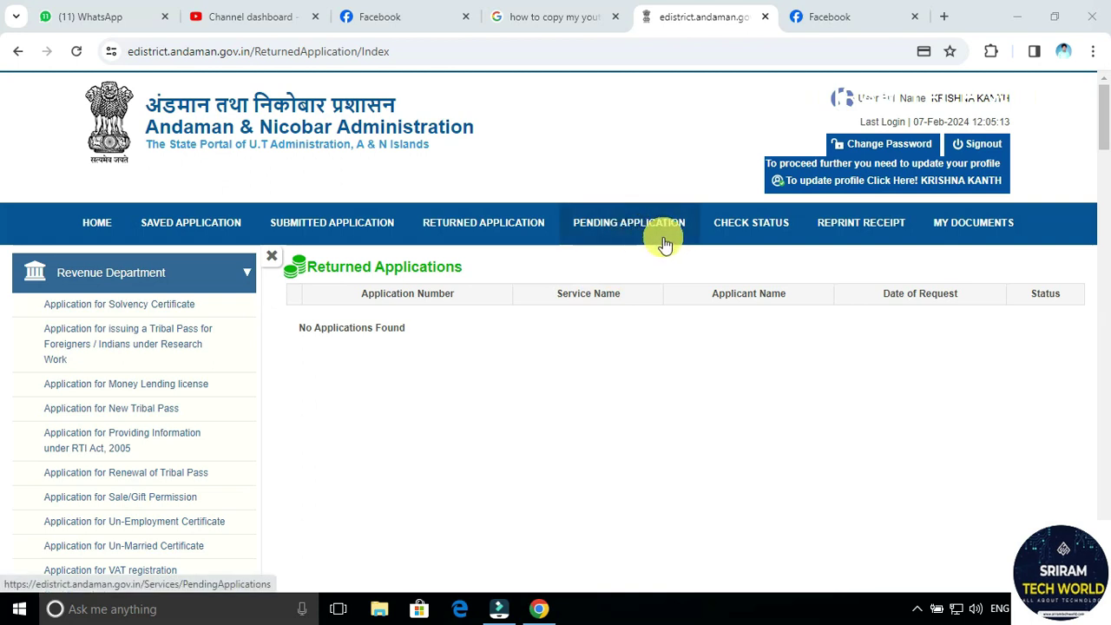
{"action": "left_click", "coordinate": [784, 240]}
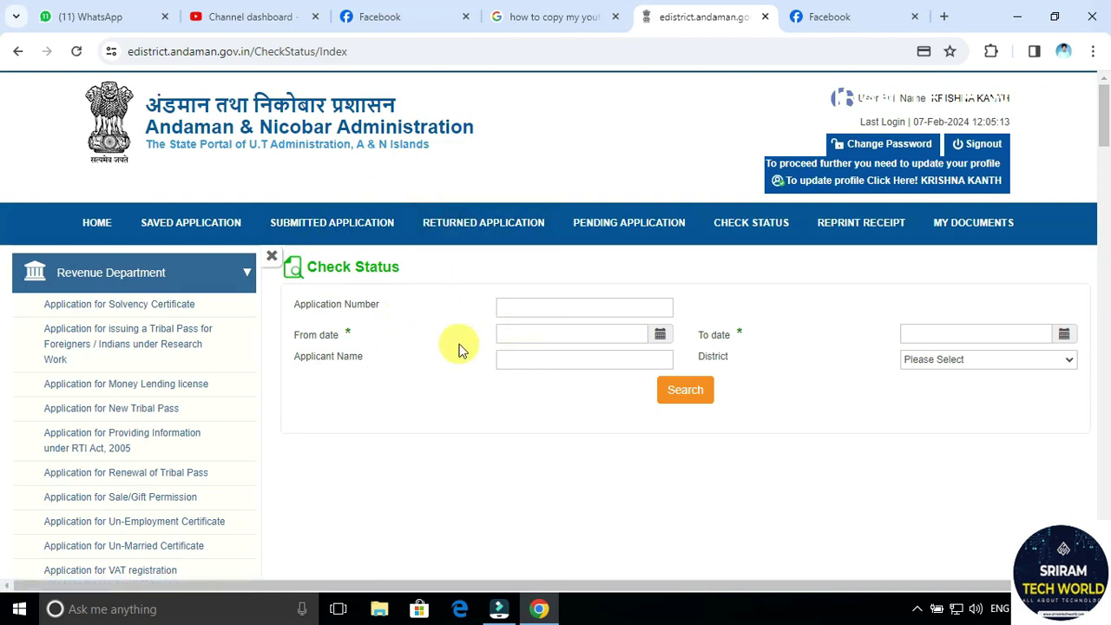
- Try the Check Status application number, From date and applicant name fields, then pick North & Middle Andaman as district
{"action": "left_click", "coordinate": [523, 309]}
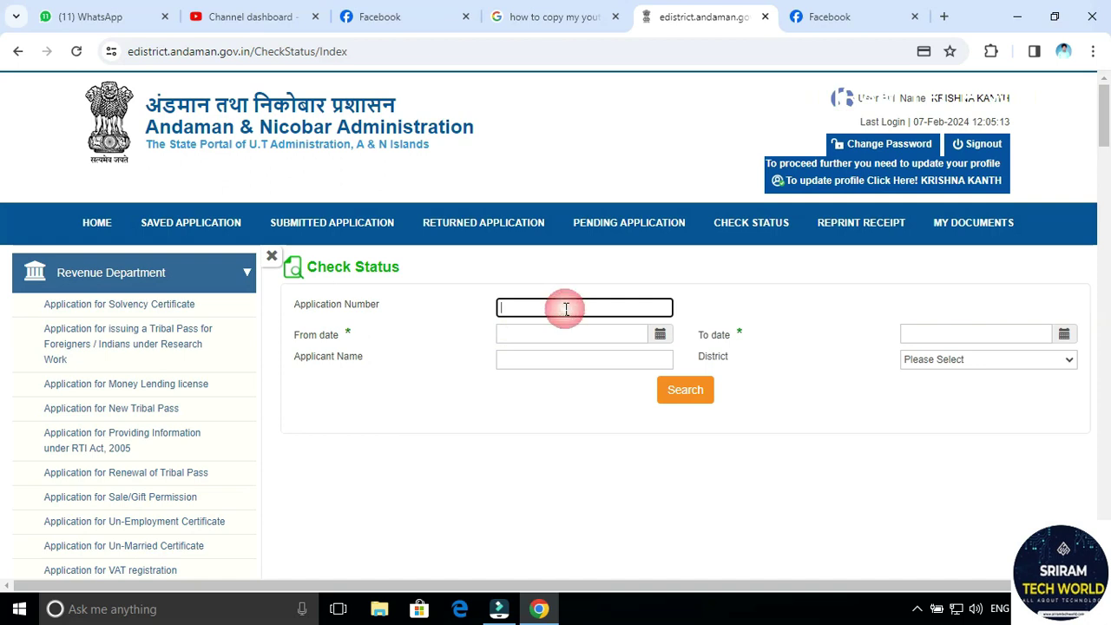
{"action": "left_click", "coordinate": [543, 332]}
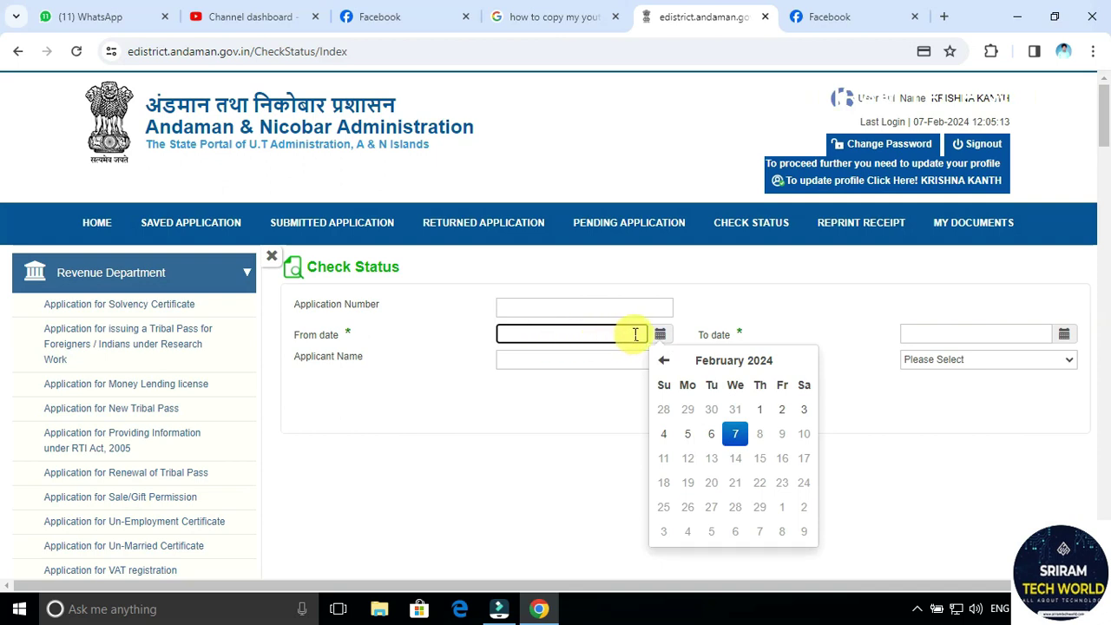
{"action": "left_click", "coordinate": [563, 356]}
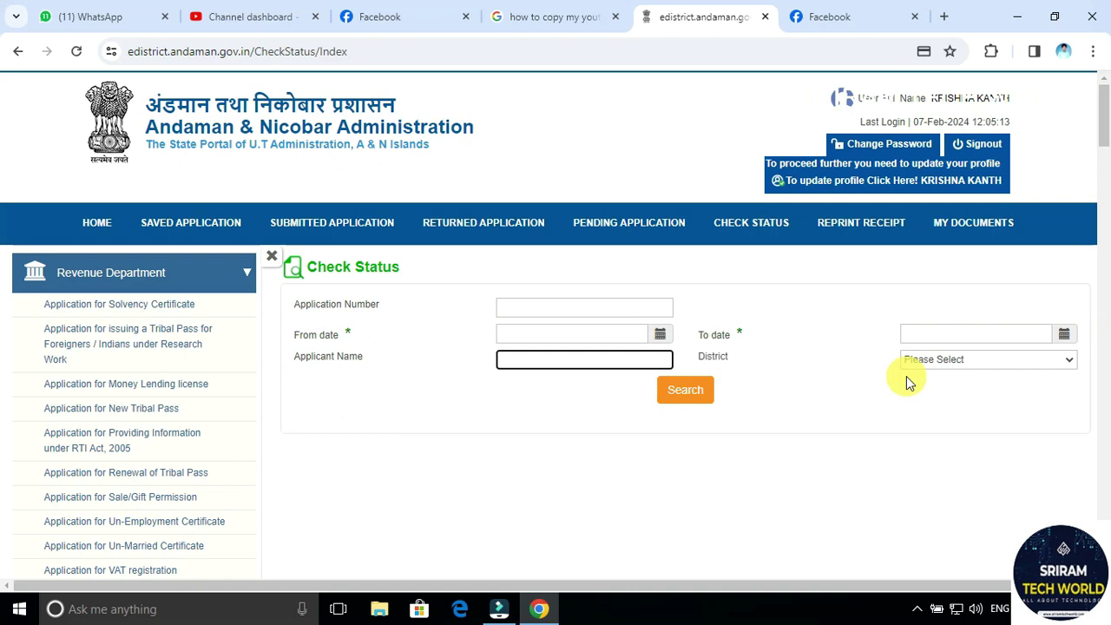
{"action": "left_click", "coordinate": [947, 363]}
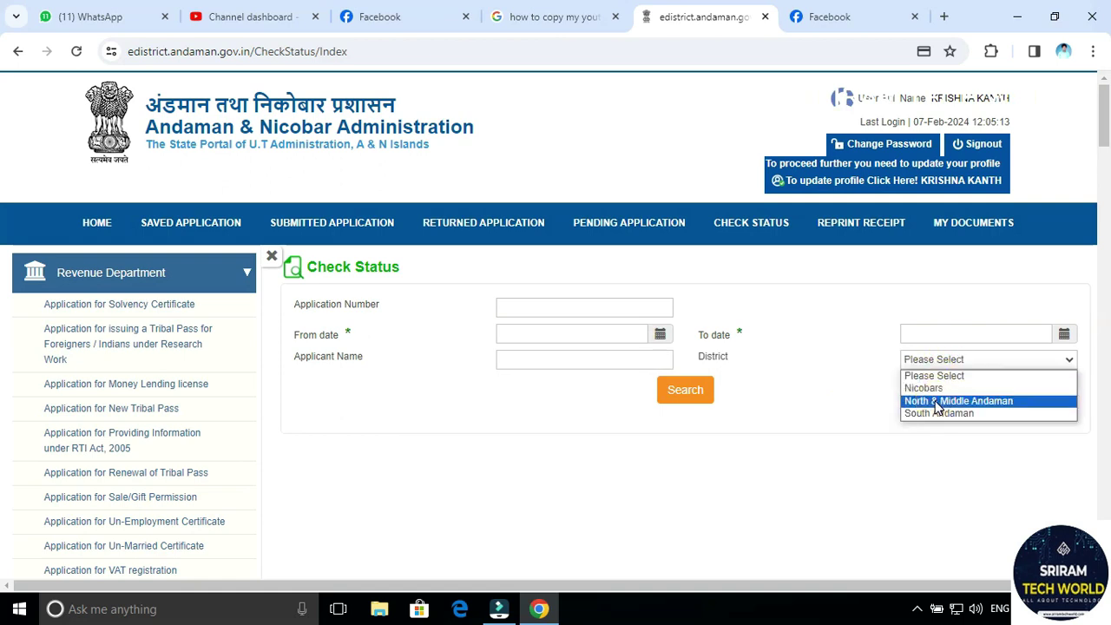
{"action": "left_click", "coordinate": [938, 401]}
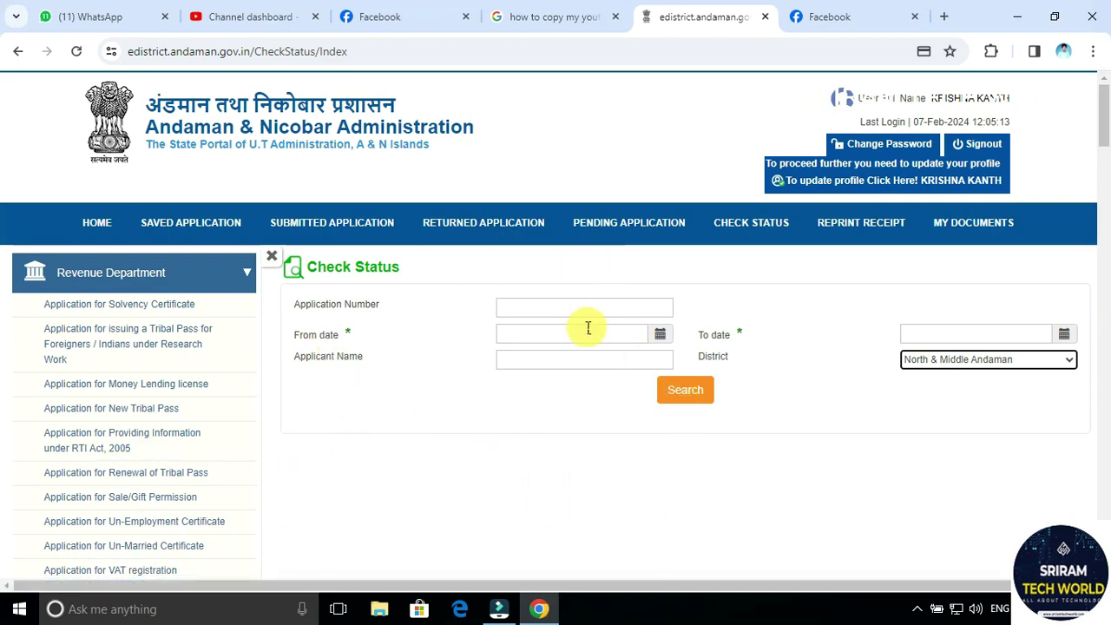
- On the Reprint Receipt form, try the application number field and the From date calendar
{"action": "left_click", "coordinate": [834, 226]}
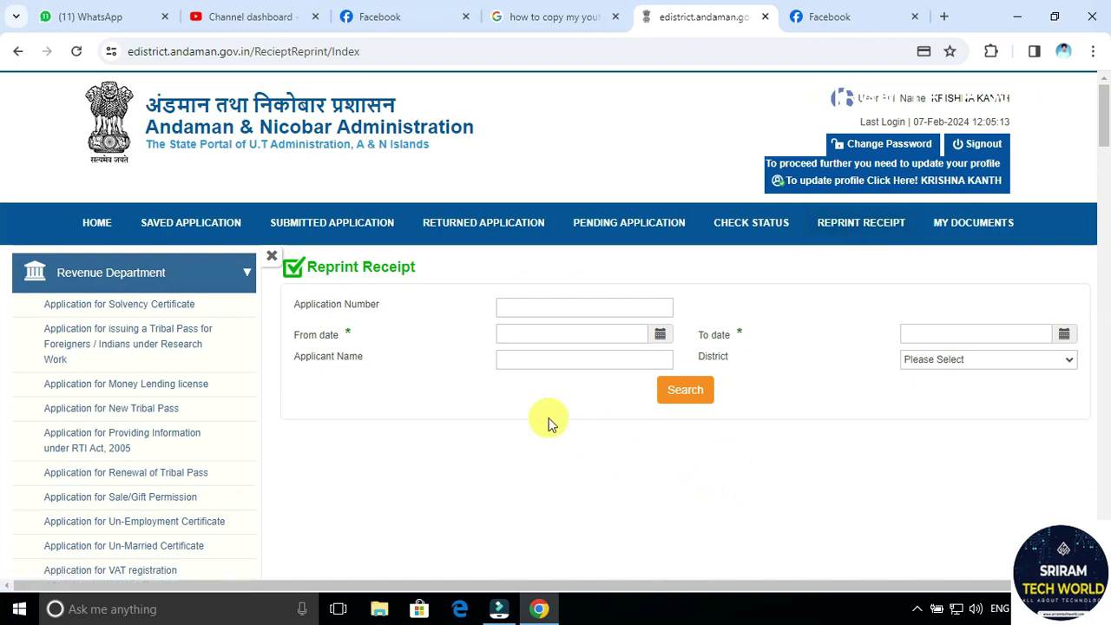
{"action": "left_click", "coordinate": [555, 309]}
{"action": "left_click", "coordinate": [587, 338]}
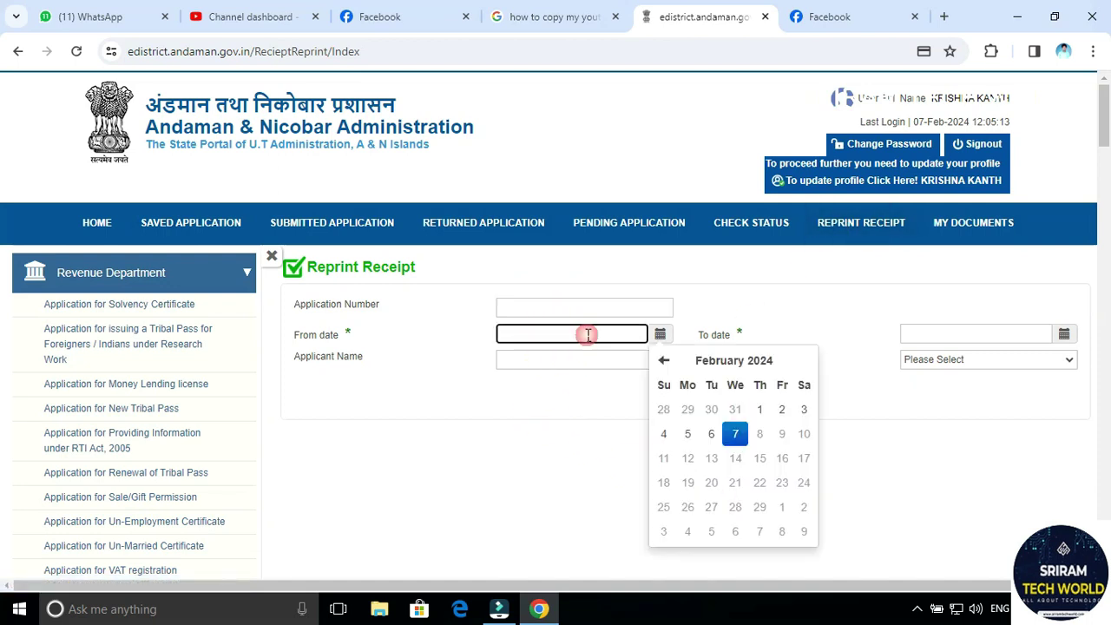
{"action": "left_click", "coordinate": [683, 335]}
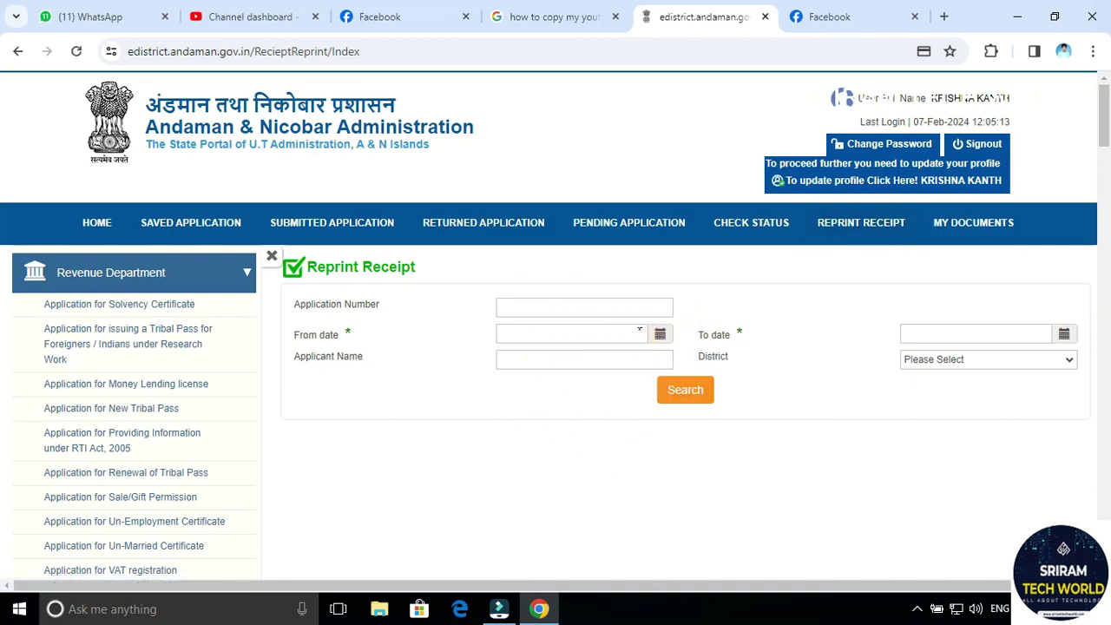
{"action": "left_click", "coordinate": [642, 330]}
{"action": "left_click", "coordinate": [499, 365]}
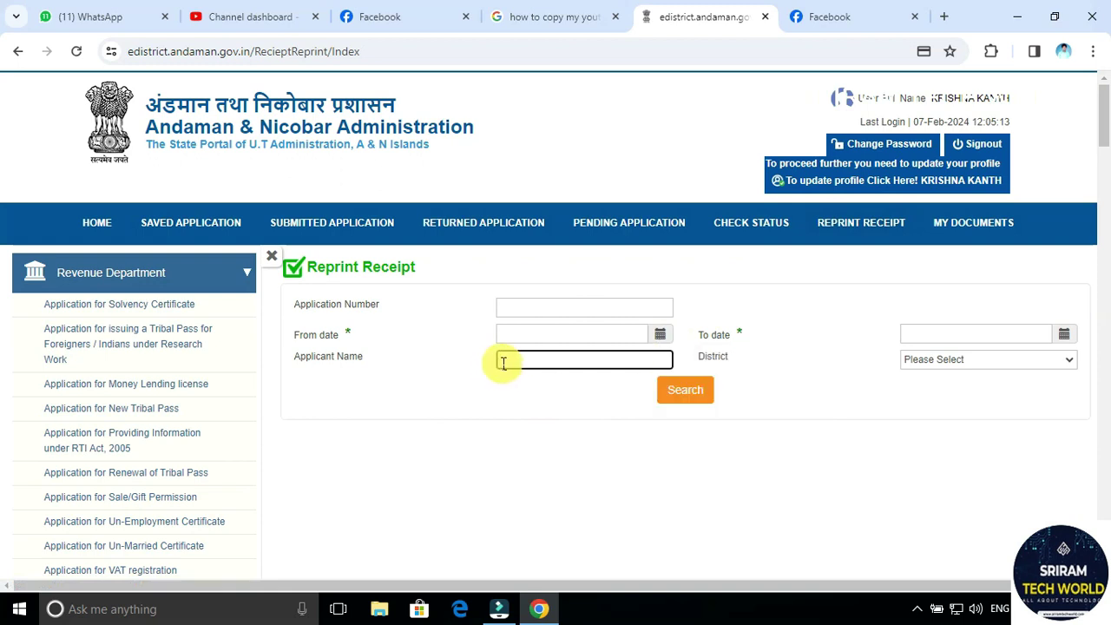
- Choose North & Middle Andaman as district, then go to the User Documents Upload page
{"action": "left_click", "coordinate": [957, 360]}
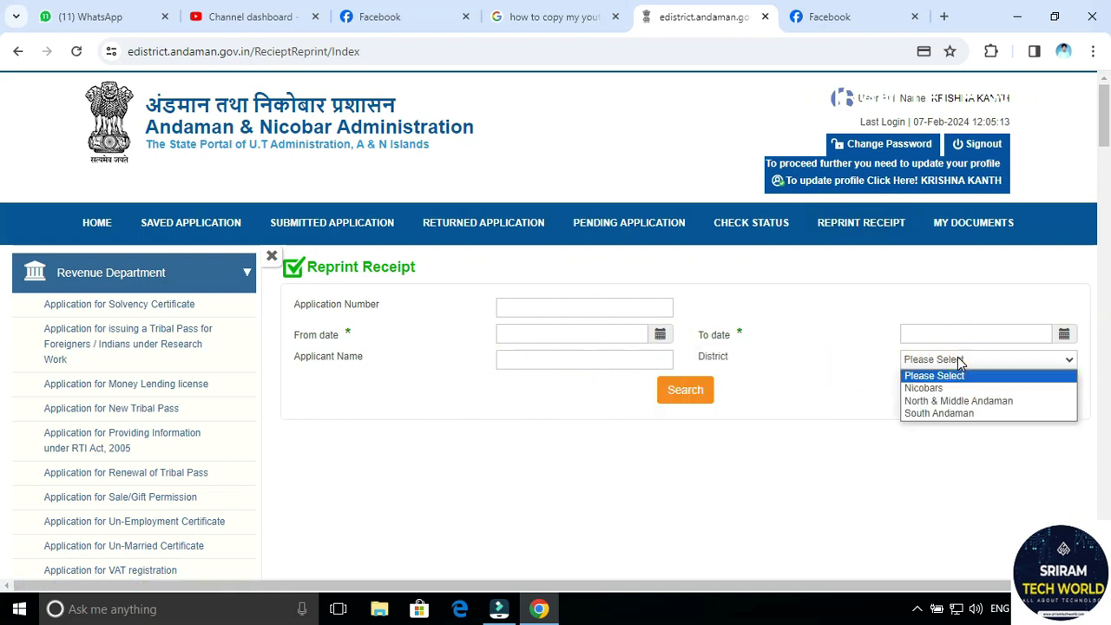
{"action": "left_click", "coordinate": [944, 401]}
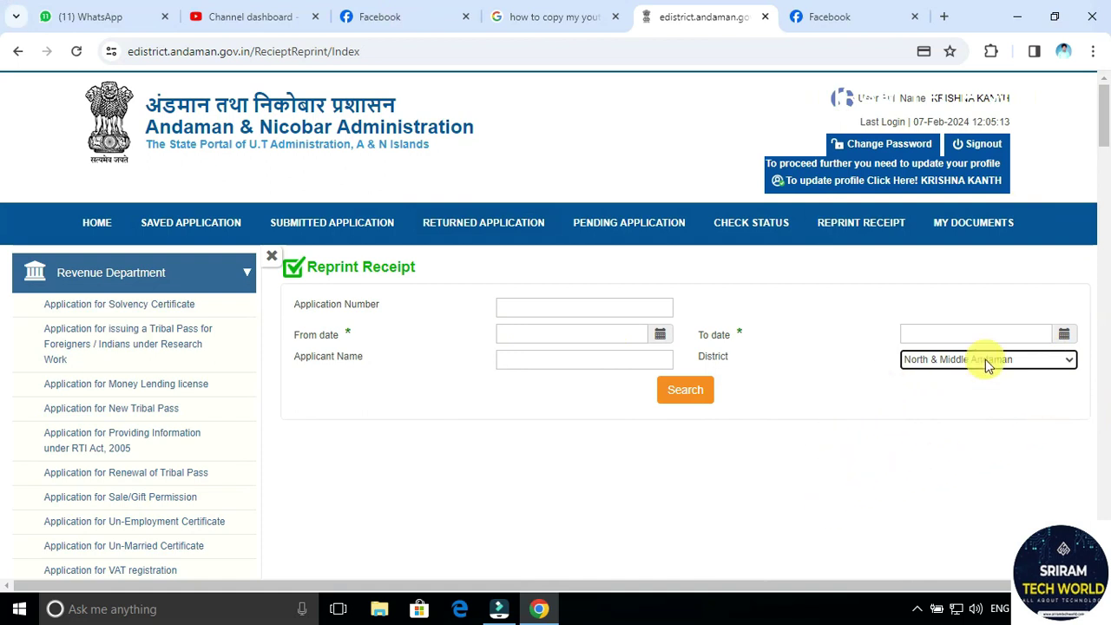
{"action": "left_click", "coordinate": [974, 224]}
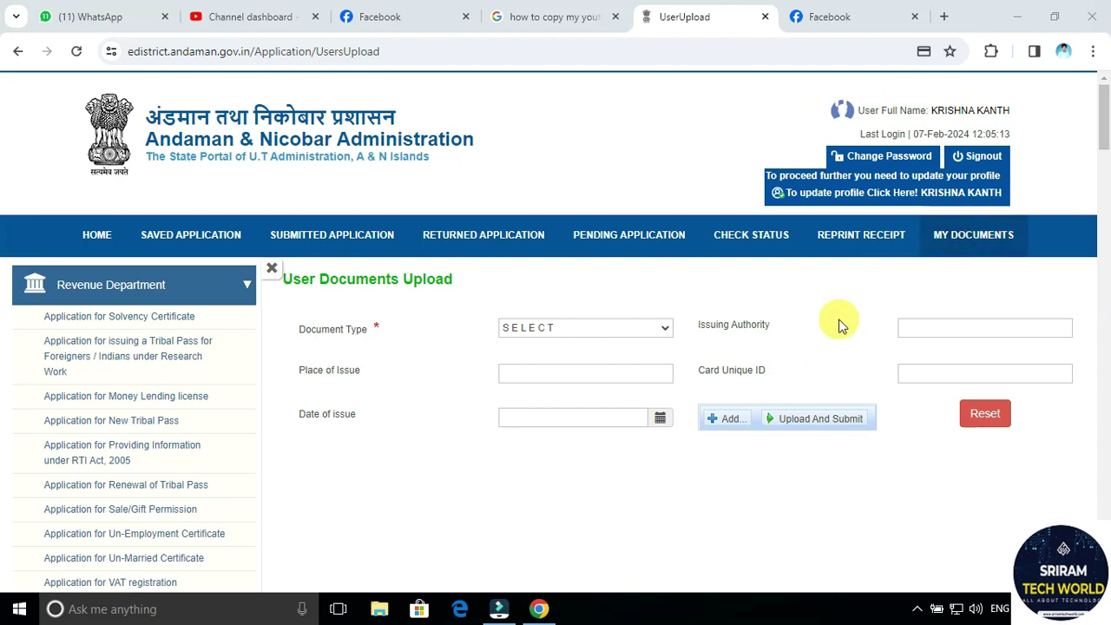
{"action": "left_click", "coordinate": [645, 333]}
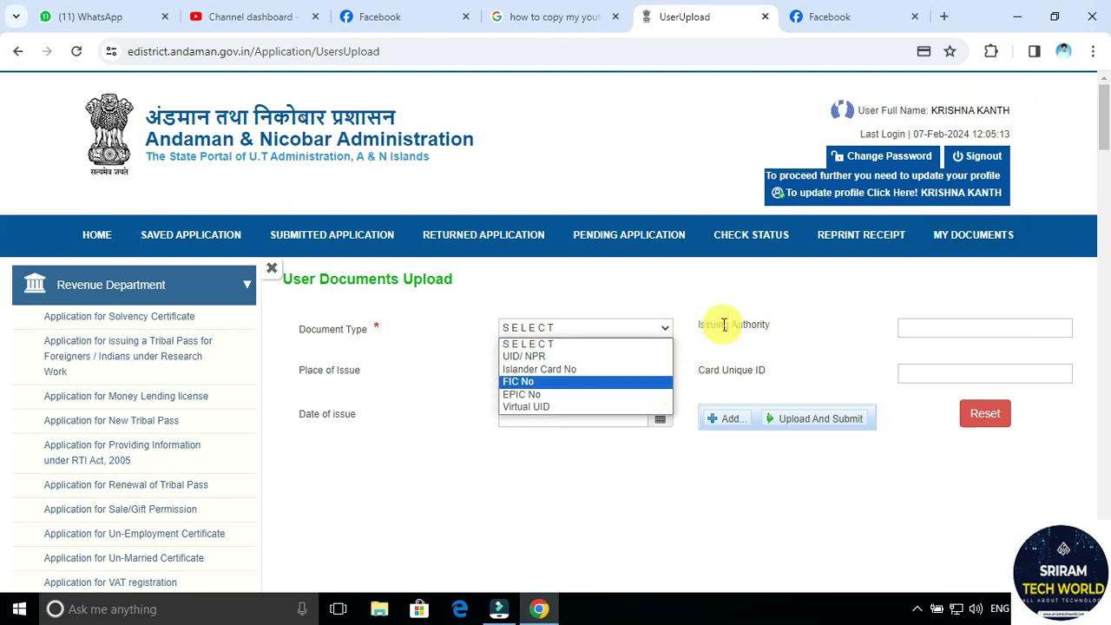
{"action": "left_click", "coordinate": [750, 308]}
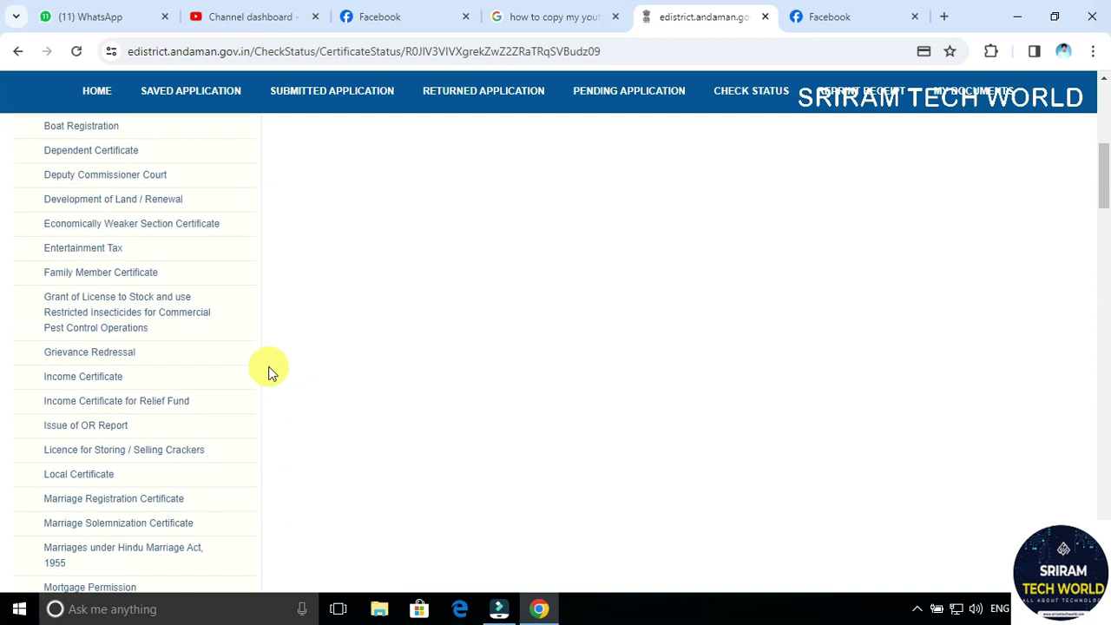
{"action": "scroll", "coordinate": [269, 366], "scroll_direction": "up", "scroll_amount": 5}
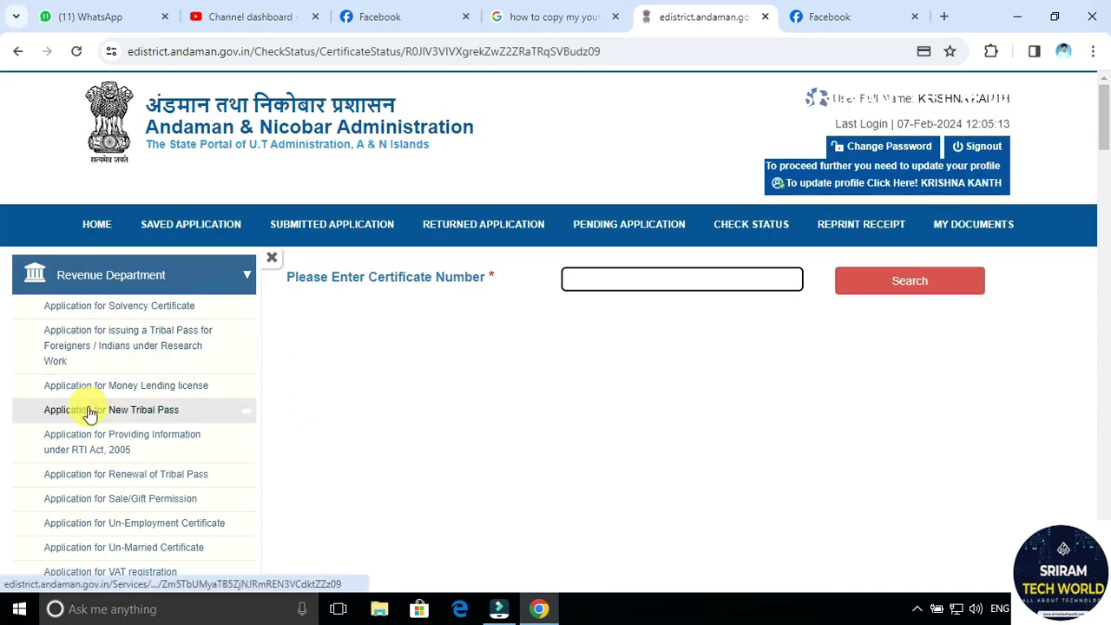
- Scroll the sidebar services list past Revenue Department to Port Management Board and Social Welfare Department
{"action": "scroll", "coordinate": [87, 406], "scroll_direction": "down", "scroll_amount": 1}
{"action": "scroll", "coordinate": [83, 408], "scroll_direction": "down", "scroll_amount": 2}
{"action": "scroll", "coordinate": [112, 359], "scroll_direction": "up", "scroll_amount": 1}
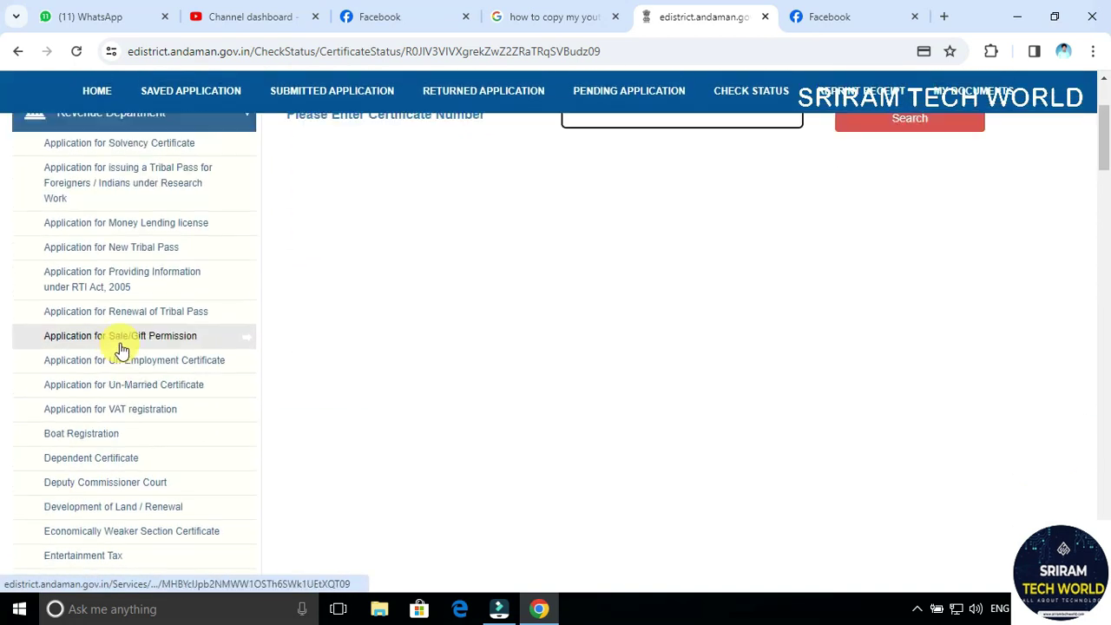
{"action": "scroll", "coordinate": [182, 352], "scroll_direction": "up", "scroll_amount": 1}
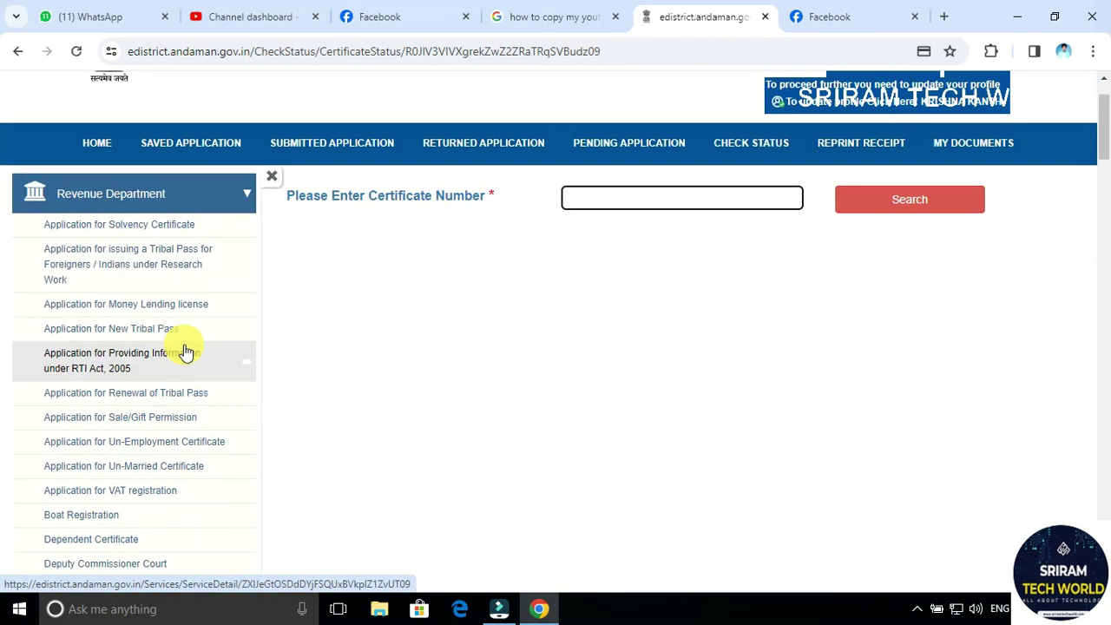
{"action": "scroll", "coordinate": [183, 347], "scroll_direction": "down", "scroll_amount": 1}
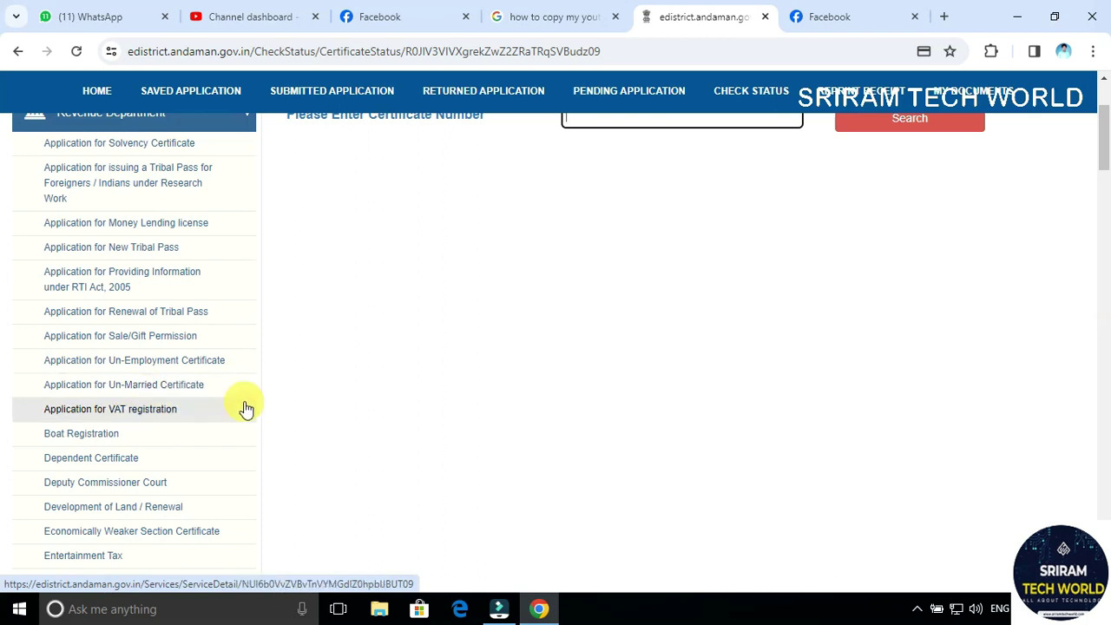
{"action": "scroll", "coordinate": [184, 420], "scroll_direction": "down", "scroll_amount": 2}
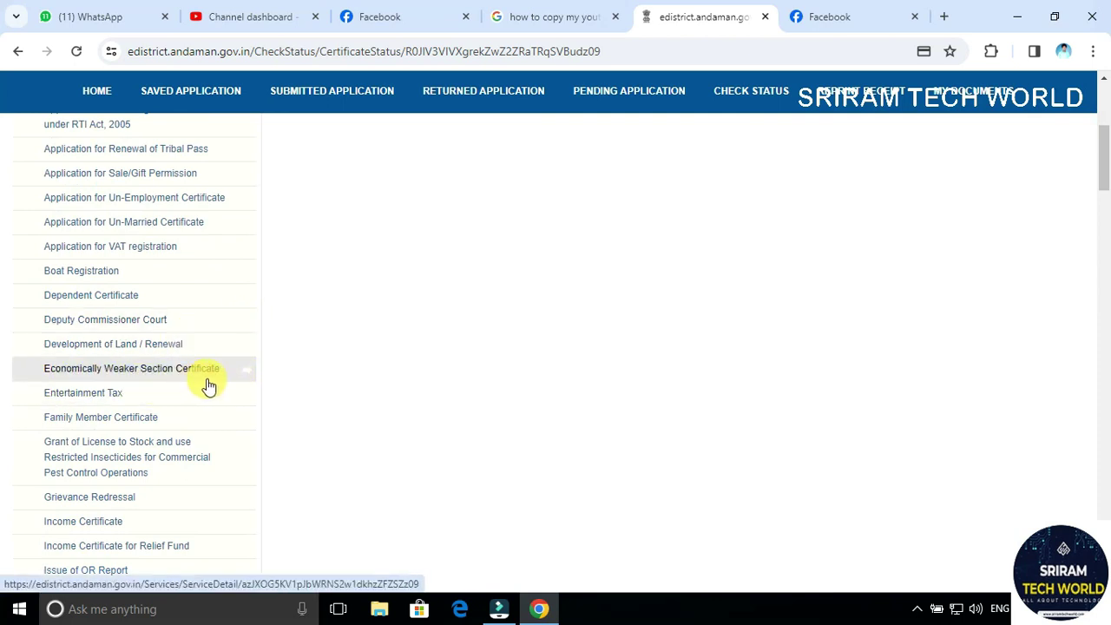
{"action": "scroll", "coordinate": [210, 386], "scroll_direction": "down", "scroll_amount": 1}
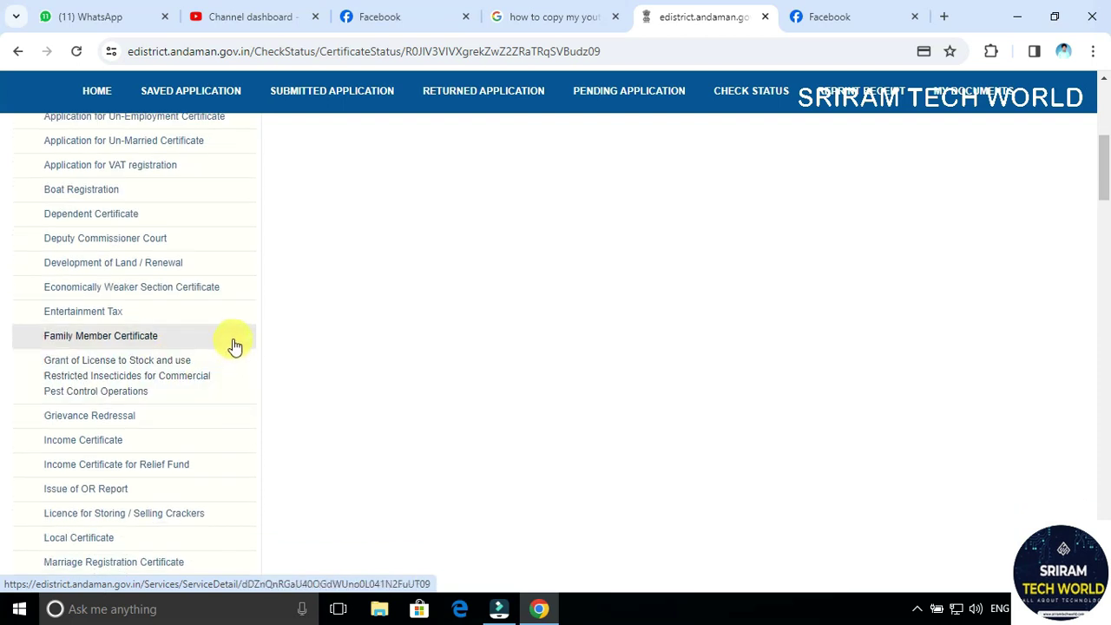
{"action": "scroll", "coordinate": [235, 338], "scroll_direction": "down", "scroll_amount": 2}
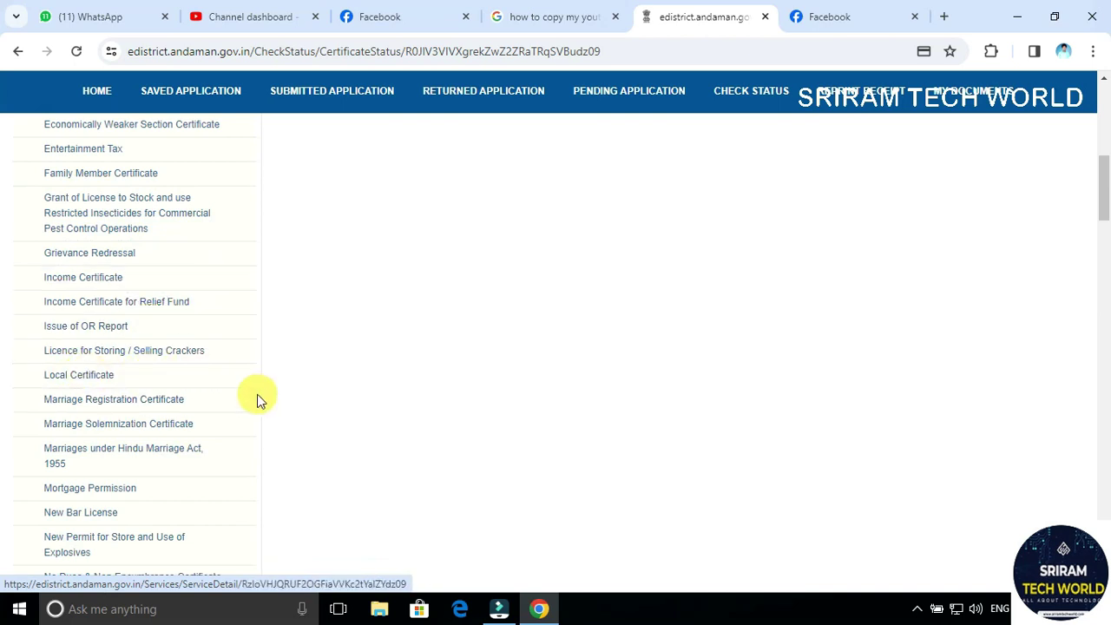
{"action": "scroll", "coordinate": [265, 410], "scroll_direction": "down", "scroll_amount": 2}
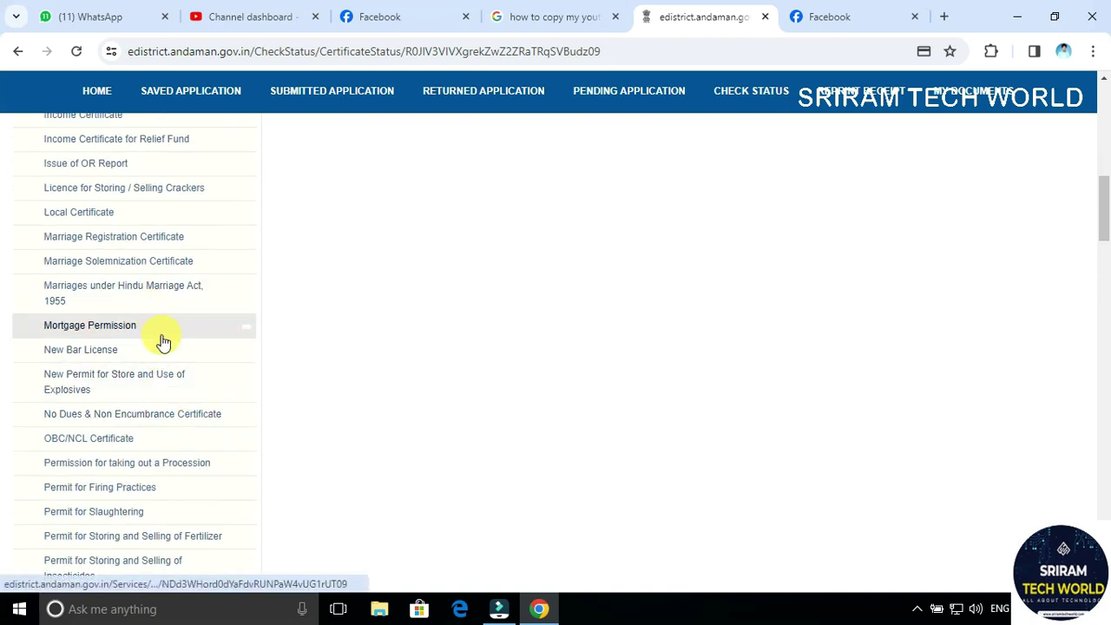
{"action": "scroll", "coordinate": [174, 428], "scroll_direction": "down", "scroll_amount": 4}
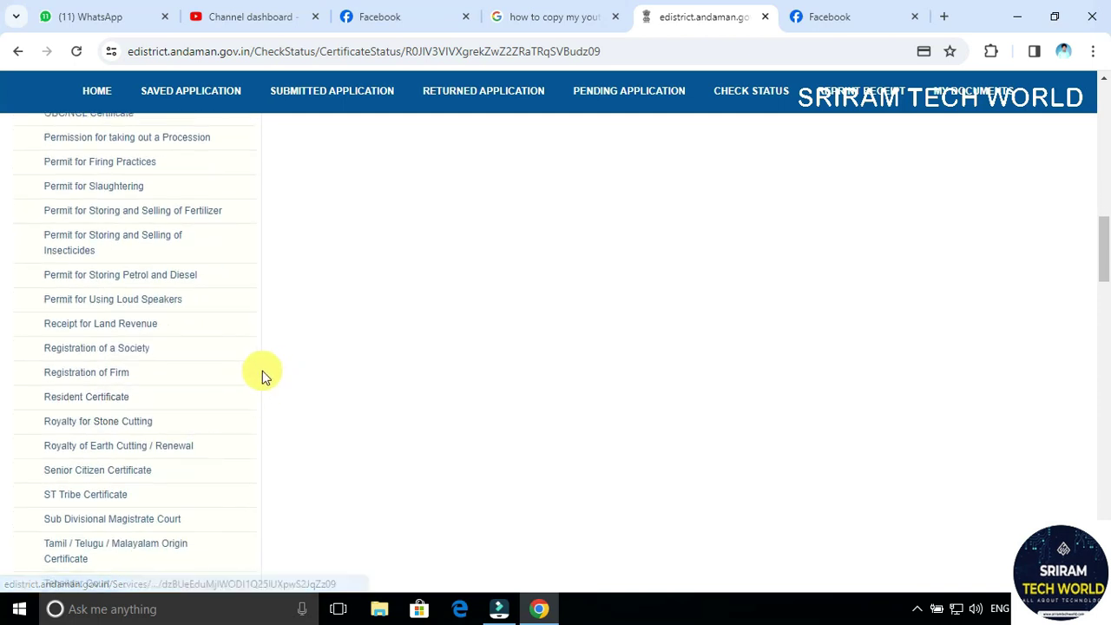
{"action": "scroll", "coordinate": [260, 374], "scroll_direction": "down", "scroll_amount": 1}
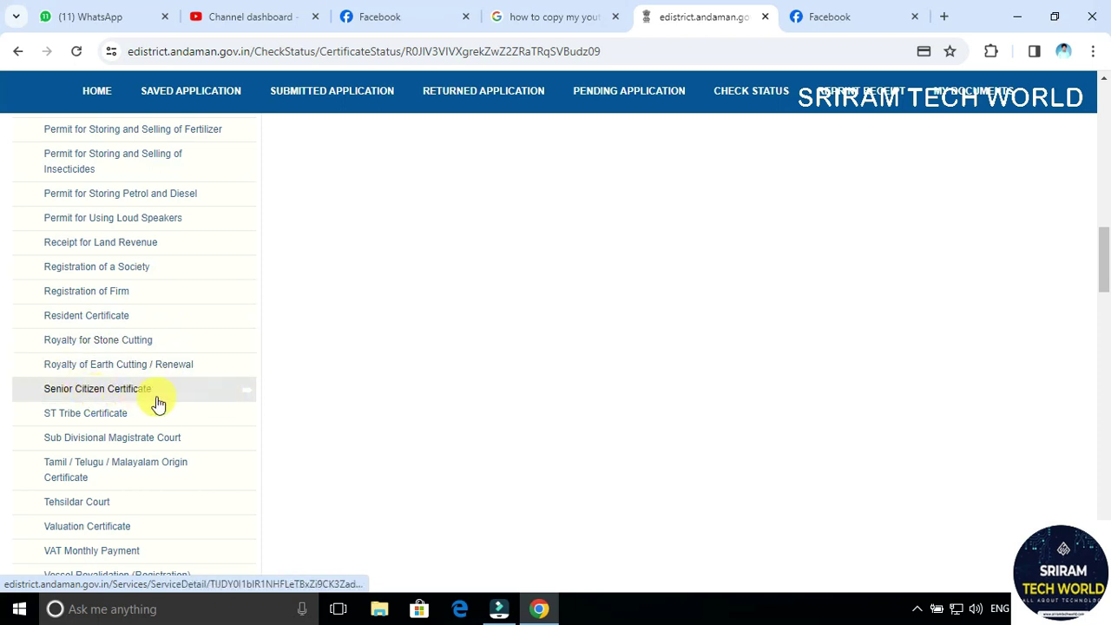
{"action": "scroll", "coordinate": [162, 403], "scroll_direction": "down", "scroll_amount": 1}
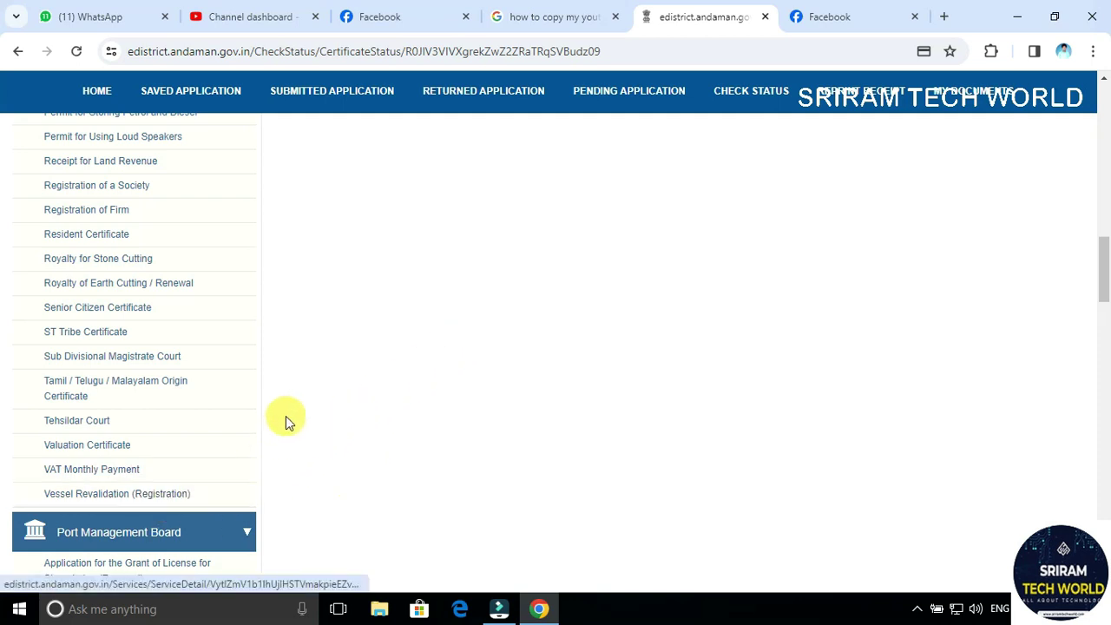
{"action": "scroll", "coordinate": [300, 429], "scroll_direction": "up", "scroll_amount": 8}
{"action": "scroll", "coordinate": [330, 445], "scroll_direction": "up", "scroll_amount": 3}
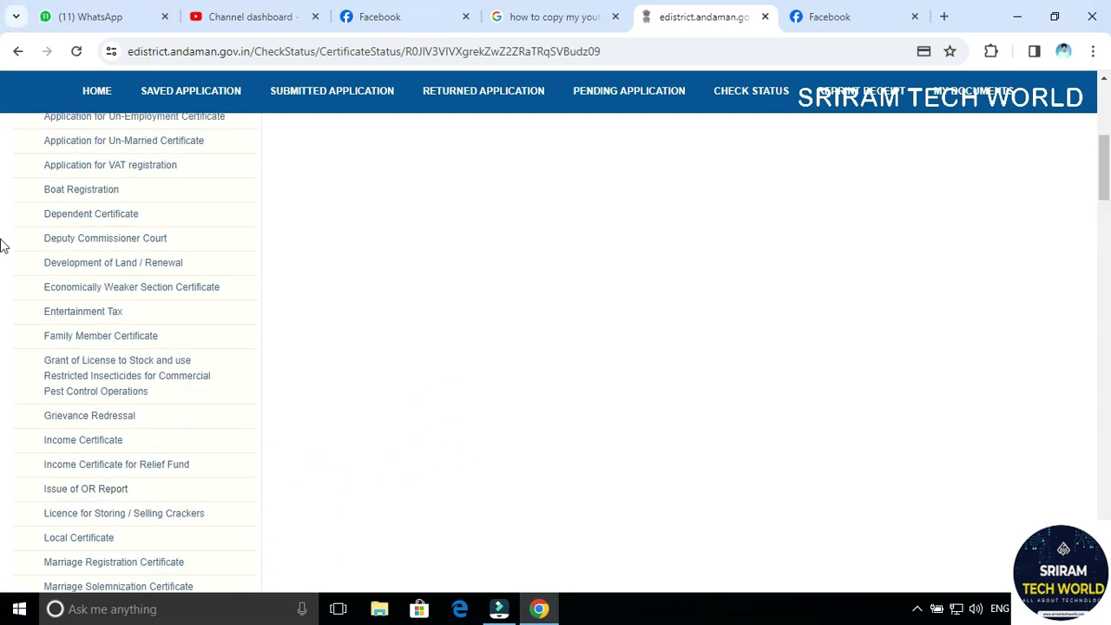
{"action": "scroll", "coordinate": [248, 408], "scroll_direction": "down", "scroll_amount": 15}
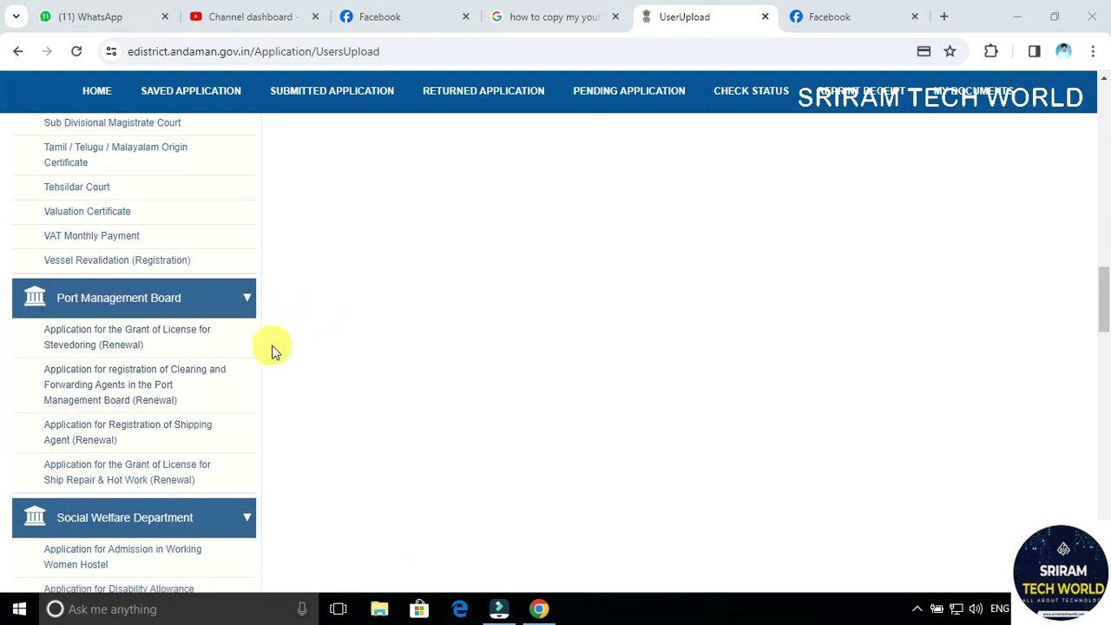
{"action": "scroll", "coordinate": [260, 401], "scroll_direction": "down", "scroll_amount": 2}
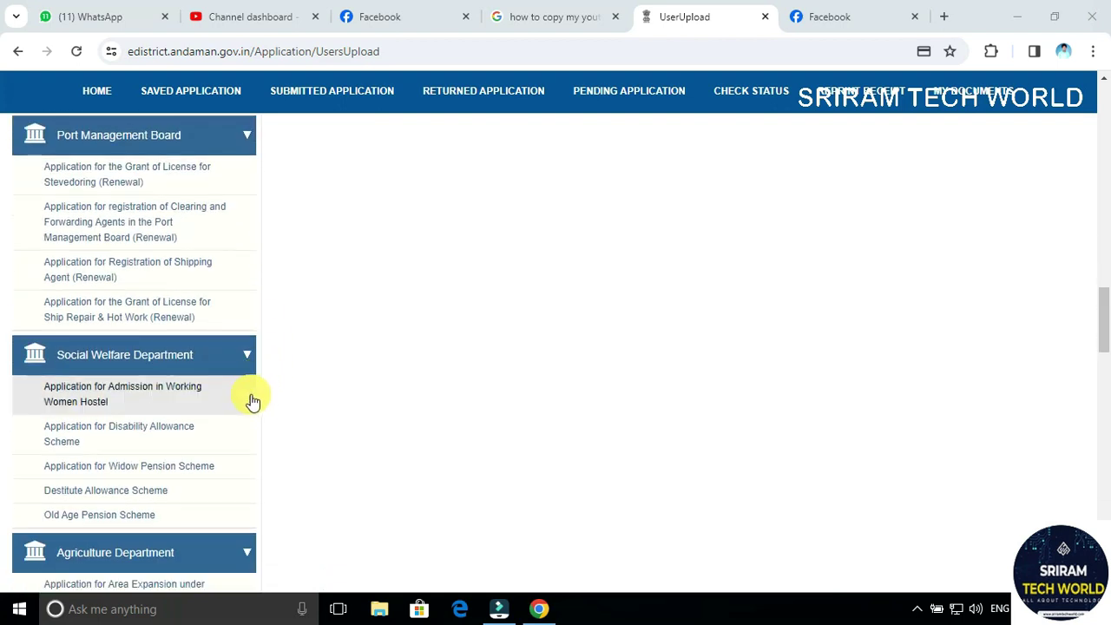